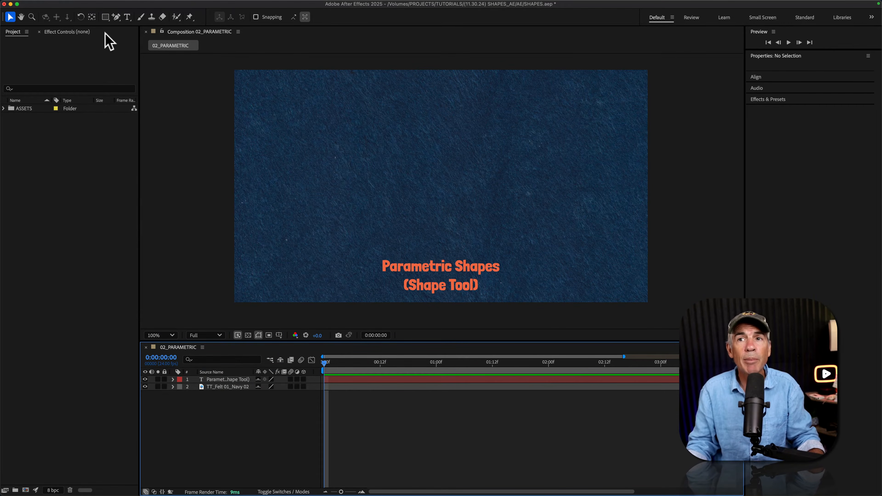
Step: Activate the Rectangle tool and inspect its fill colour and fill options before drawing
{"action": "left_click_drag", "start_coordinate": [106, 16], "coordinate": [118, 15]}
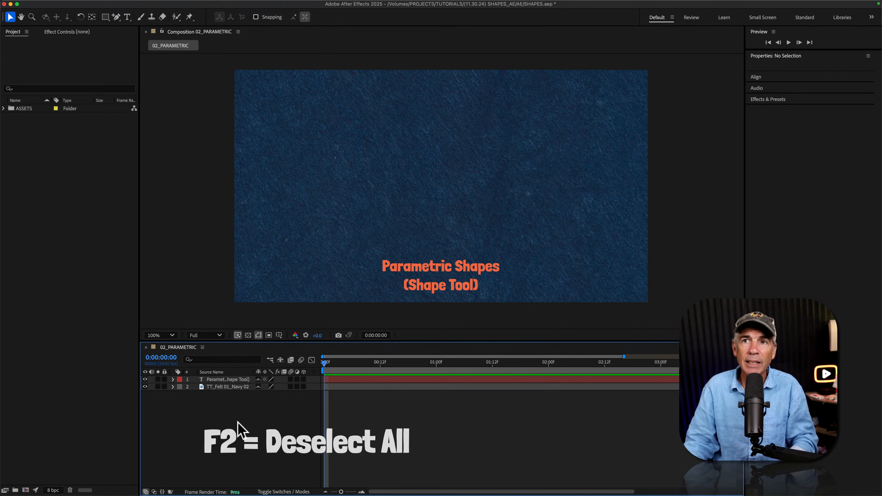
{"action": "left_click", "coordinate": [105, 17]}
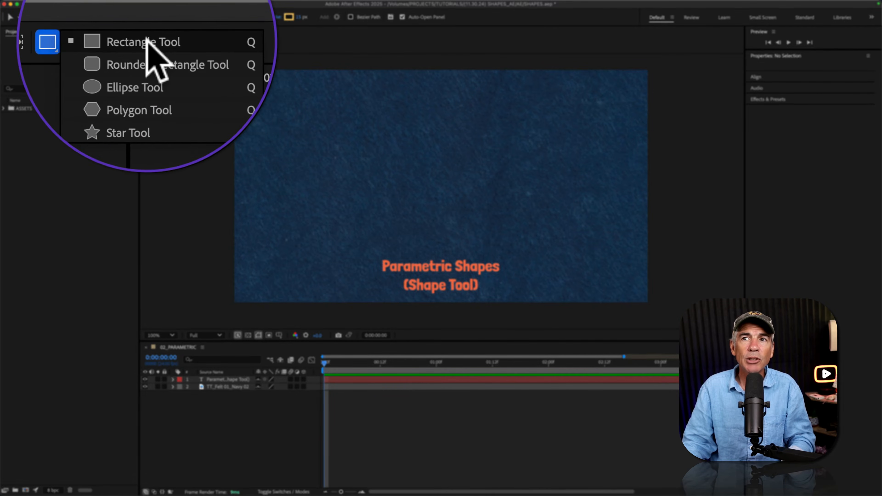
{"action": "left_click", "coordinate": [146, 41]}
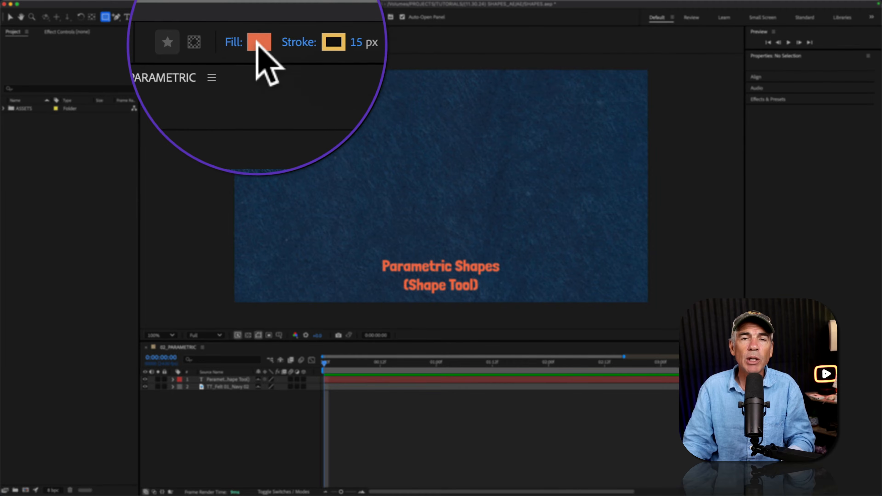
{"action": "left_click", "coordinate": [258, 18]}
{"action": "left_click", "coordinate": [269, 201]}
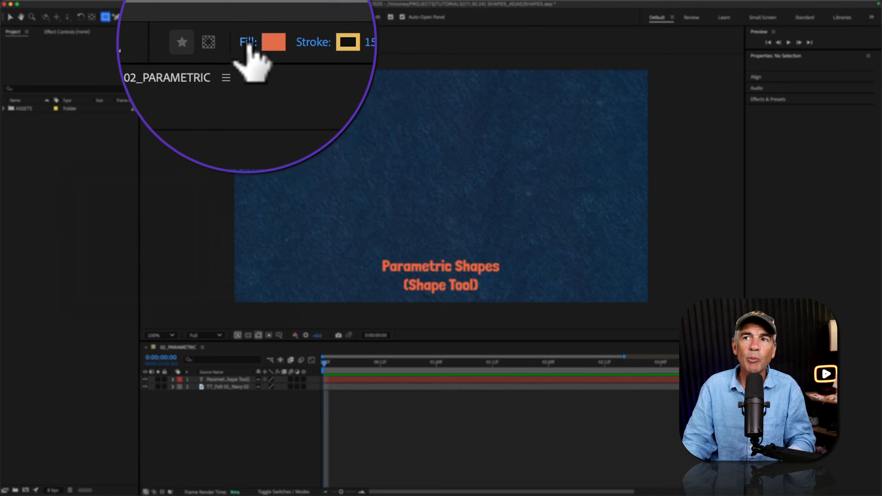
{"action": "left_click", "coordinate": [247, 17]}
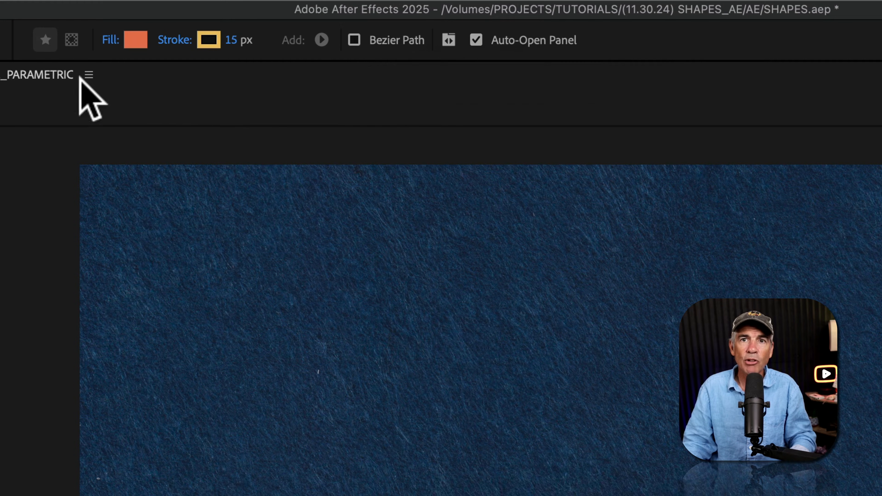
Step: Draw a square with an orange fill and a 15 px yellow stroke, centred above the title text
{"action": "key", "text": "q"}
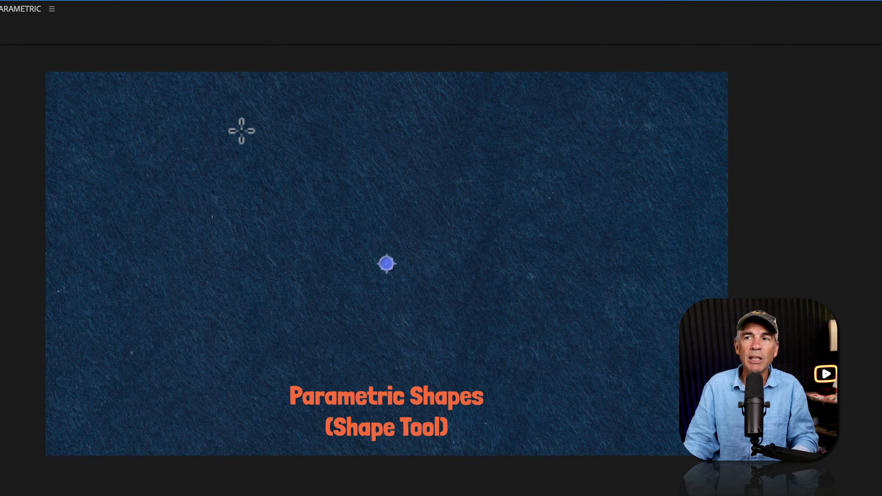
{"action": "left_click_drag", "start_coordinate": [354, 244], "coordinate": [608, 434]}
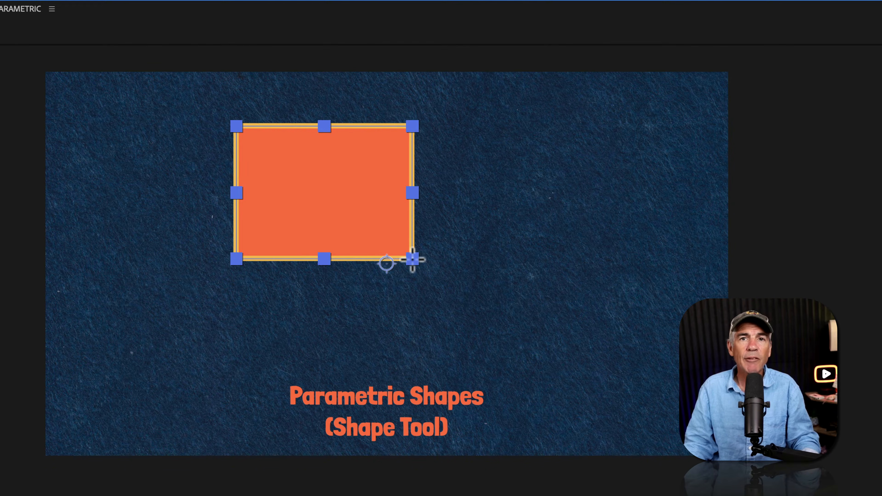
{"action": "mouse_move", "coordinate": [412, 260]}
{"action": "left_mouse_down"}
{"action": "mouse_move", "coordinate": [414, 278]}
{"action": "mouse_move", "coordinate": [439, 301]}
{"action": "mouse_move", "coordinate": [539, 254]}
{"action": "mouse_move", "coordinate": [519, 255]}
{"action": "mouse_move", "coordinate": [523, 286]}
{"action": "mouse_move", "coordinate": [553, 305]}
{"action": "mouse_move", "coordinate": [445, 287]}
{"action": "mouse_move", "coordinate": [485, 305]}
{"action": "left_mouse_up"}
{"action": "key", "text": "shift"}
{"action": "key", "text": "space"}
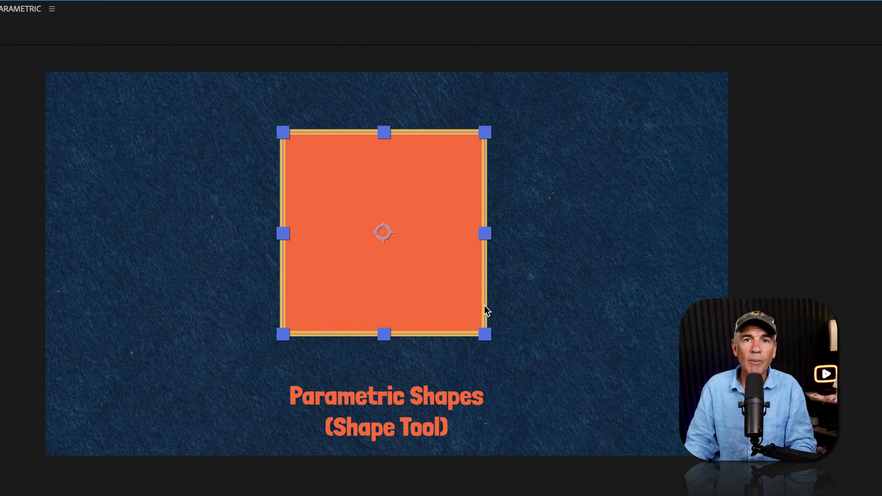
{"action": "left_click", "coordinate": [146, 495]}
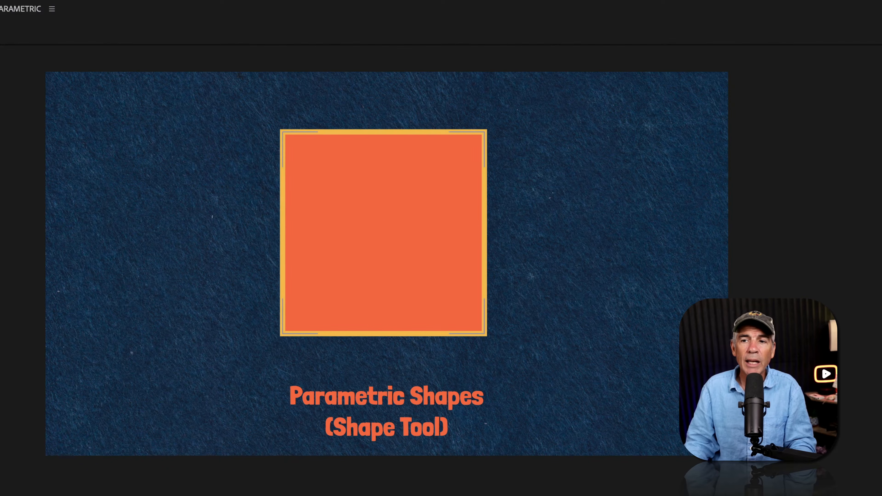
{"action": "left_click", "coordinate": [384, 233]}
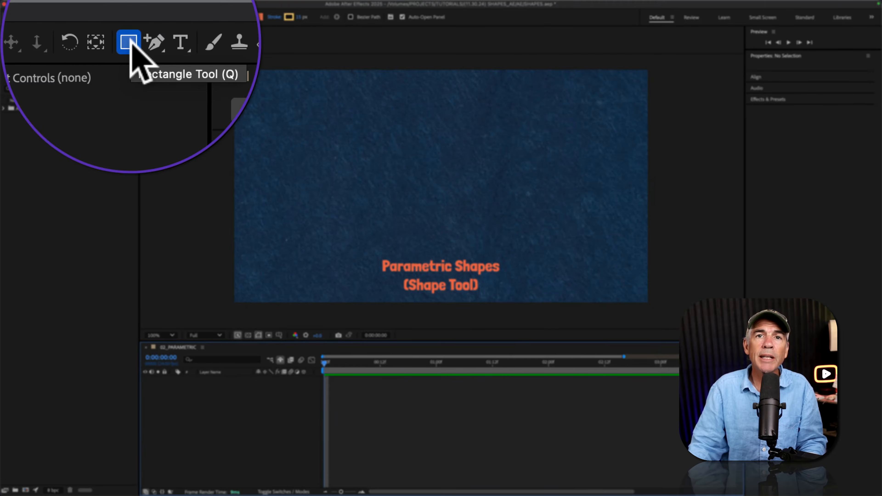
Step: Add a 1920 × 1080 rectangle filling the whole composition and delete it from the shape layer
{"action": "left_click", "coordinate": [105, 16]}
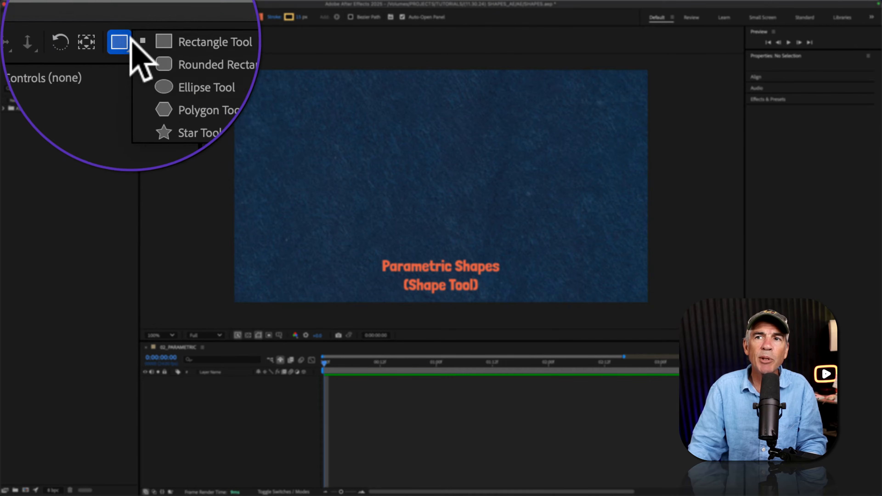
{"action": "left_click", "coordinate": [107, 17]}
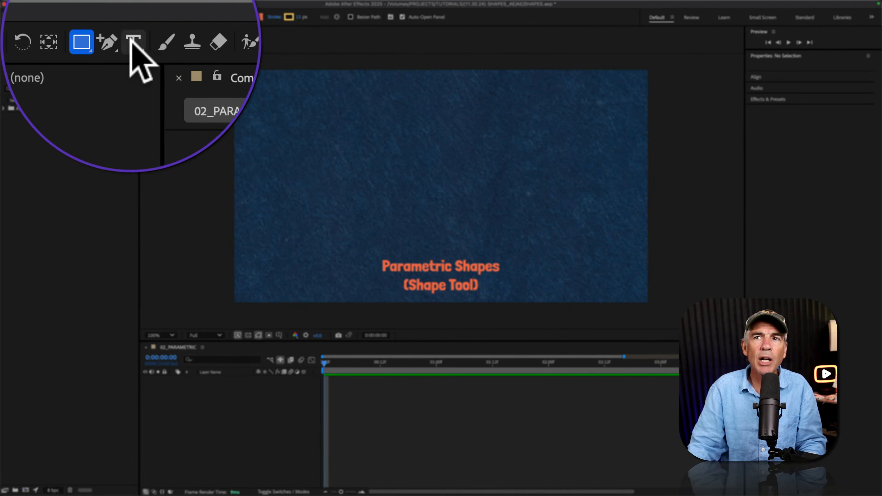
{"action": "double_click", "coordinate": [105, 17]}
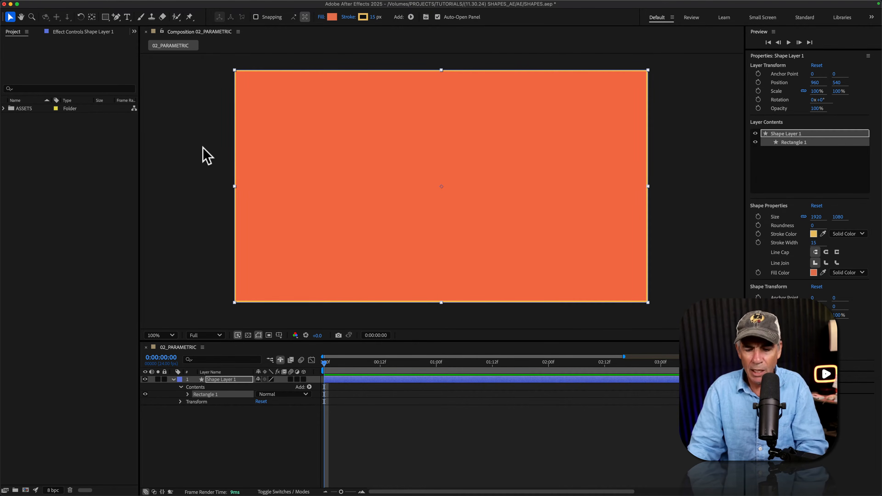
{"action": "key", "text": "Delete"}
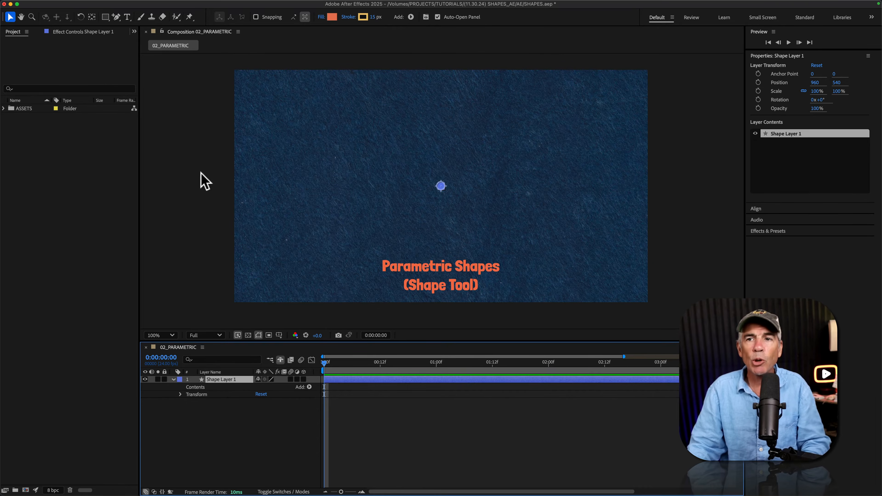
Step: Add a 1080 × 1080 centred square and a full-height centred circle to the same shape layer
{"action": "double_click", "coordinate": [105, 17]}
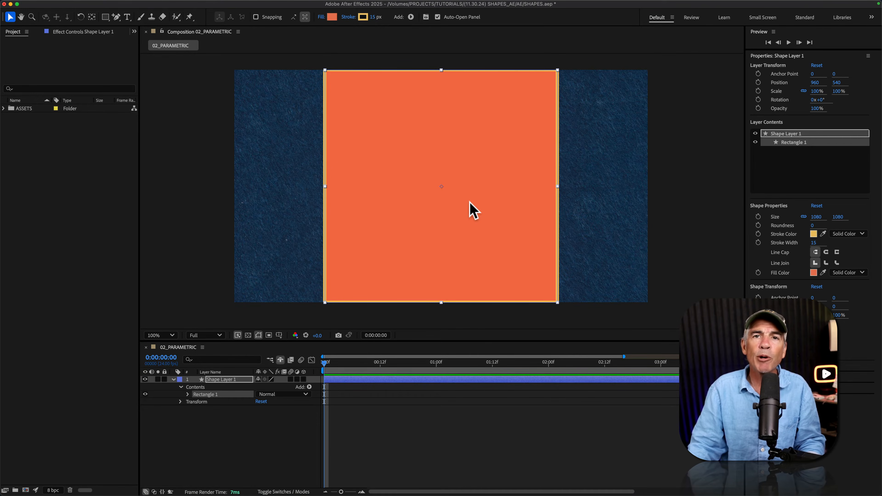
{"action": "left_click_drag", "start_coordinate": [105, 17], "coordinate": [131, 34]}
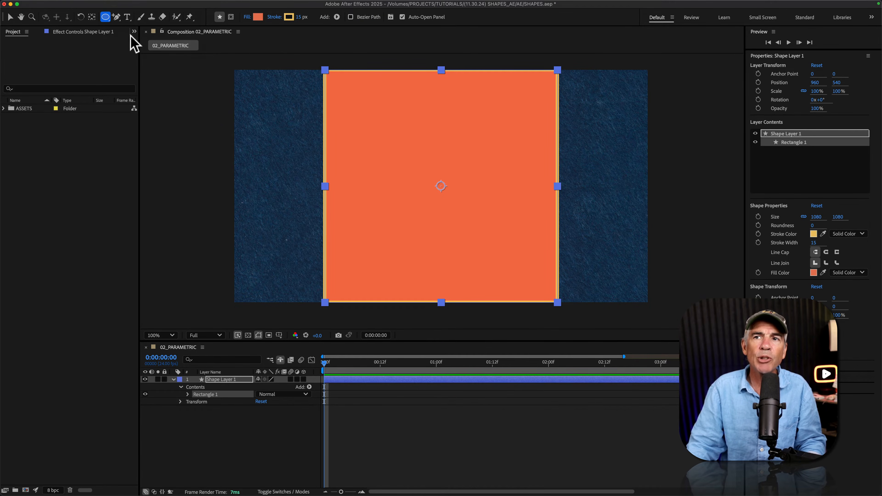
{"action": "double_click", "coordinate": [105, 17]}
{"action": "key", "text": "v"}
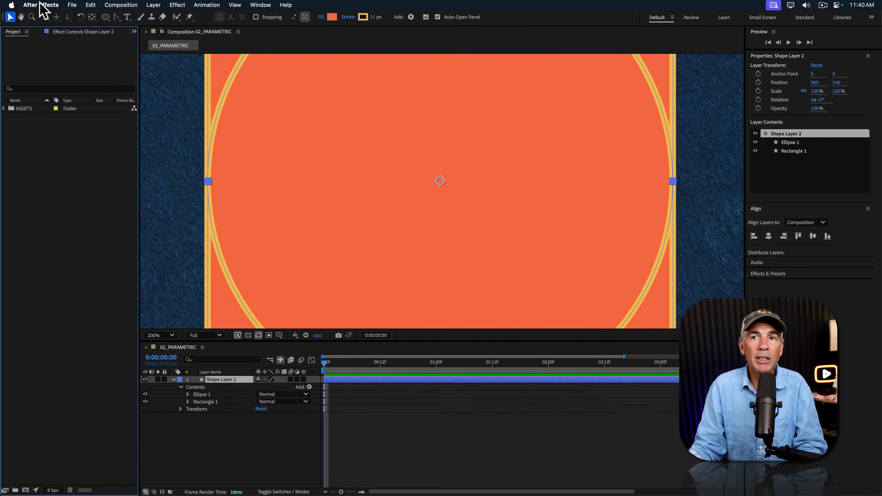
Step: Open the application's General settings
{"action": "left_click", "coordinate": [41, 5]}
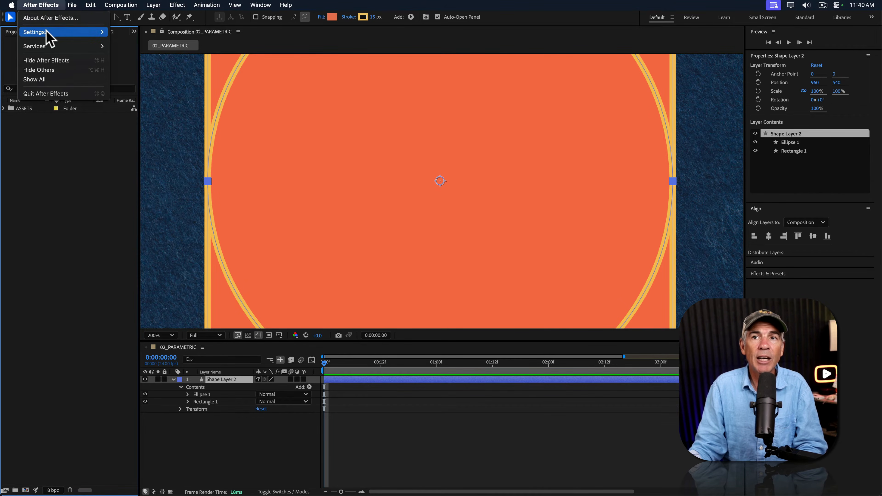
{"action": "mouse_move", "coordinate": [47, 31]}
{"action": "left_click", "coordinate": [178, 31]}
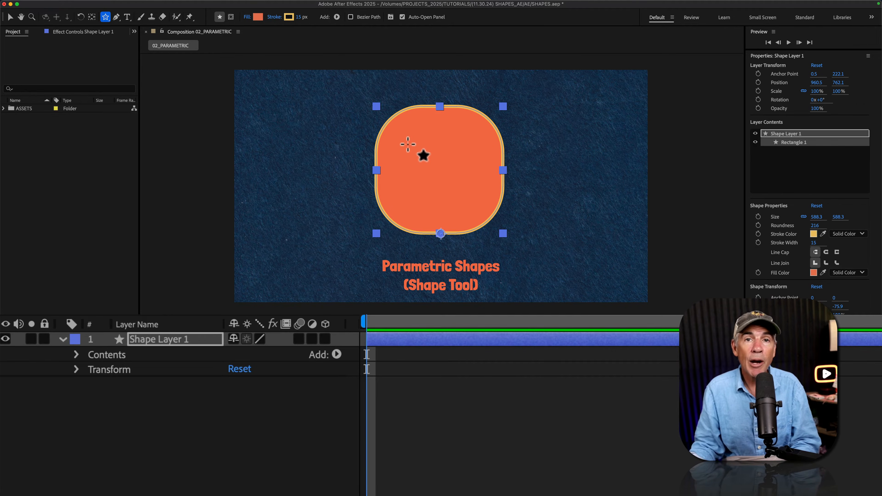
Step: Expand Shape Layer 1's Rectangle 1 group down to Rectangle Path 1 to examine its size, position and roundness properties
{"action": "left_click", "coordinate": [77, 352]}
{"action": "left_click", "coordinate": [92, 369]}
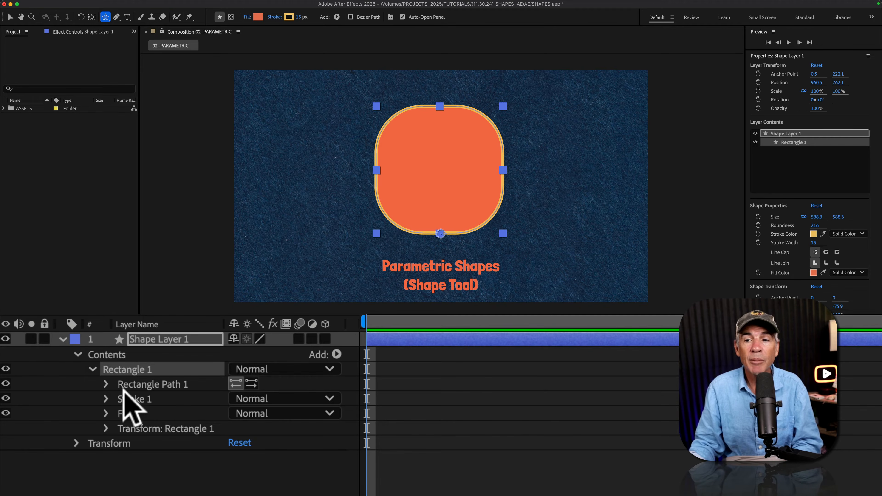
{"action": "left_click", "coordinate": [105, 385]}
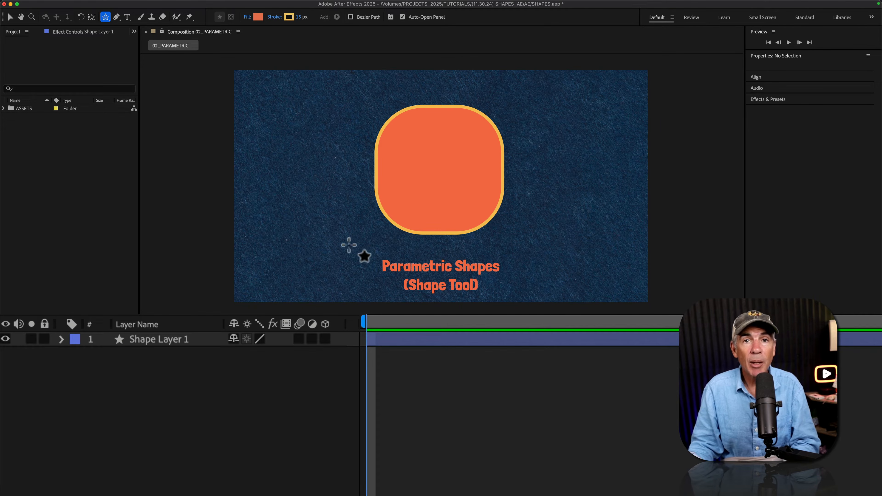
{"action": "left_click", "coordinate": [59, 340]}
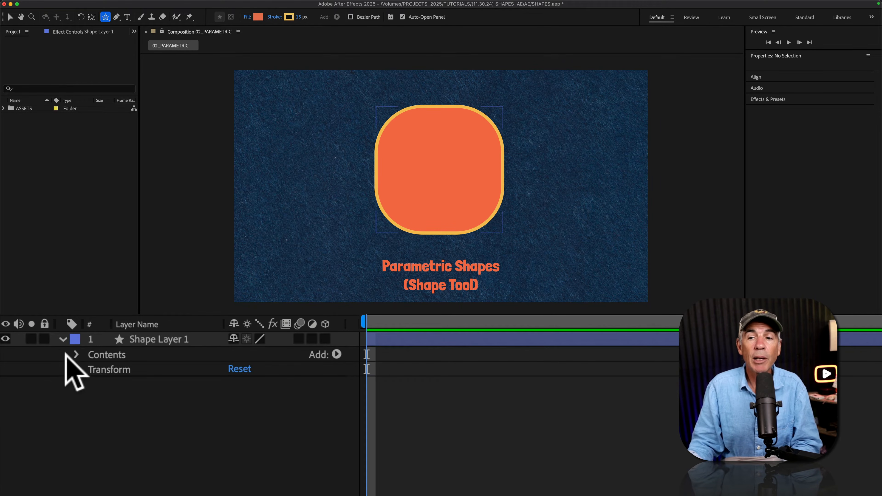
{"action": "left_click", "coordinate": [76, 355]}
{"action": "left_click", "coordinate": [91, 369]}
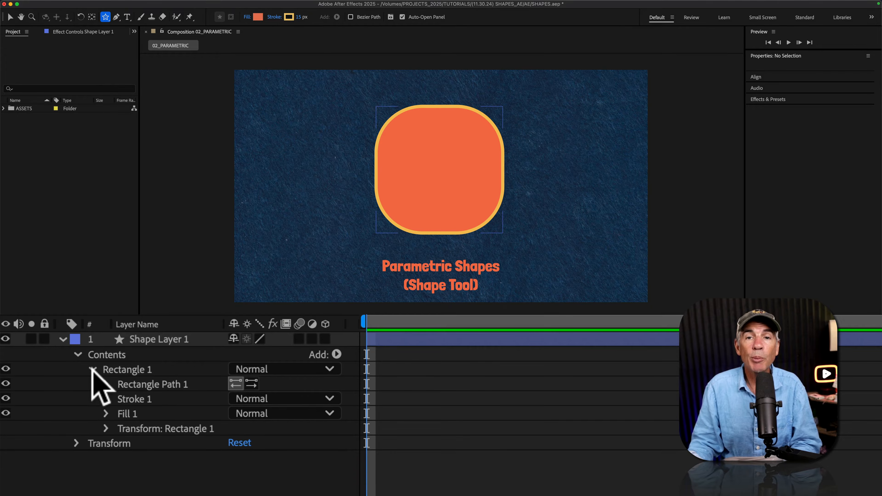
{"action": "left_click", "coordinate": [187, 386]}
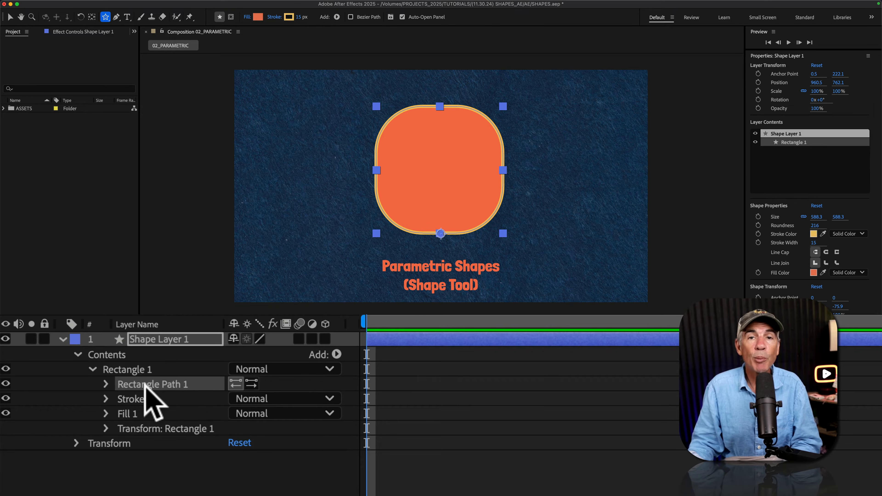
{"action": "left_click", "coordinate": [105, 384]}
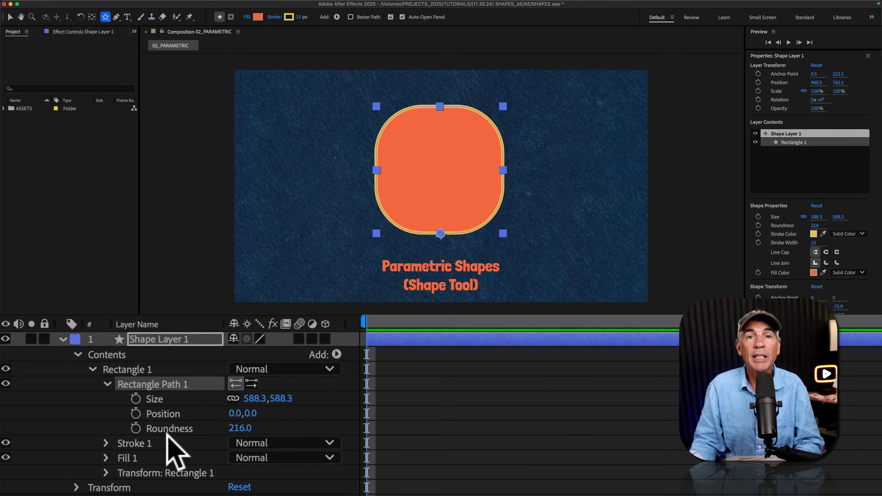
Step: Set Rectangle Path 1's roundness to 208 and its vertical position to -1, and collapse the Rectangle 1 group
{"action": "left_click_drag", "start_coordinate": [234, 432], "coordinate": [252, 415]}
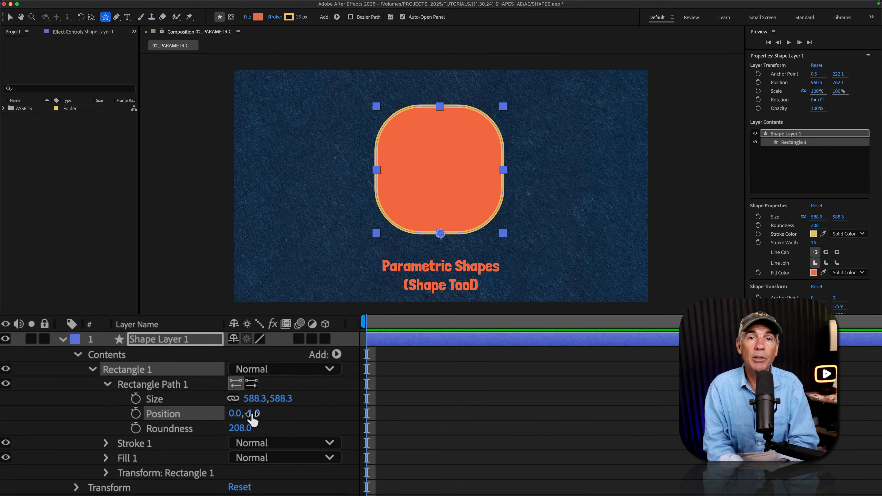
{"action": "left_click", "coordinate": [92, 369]}
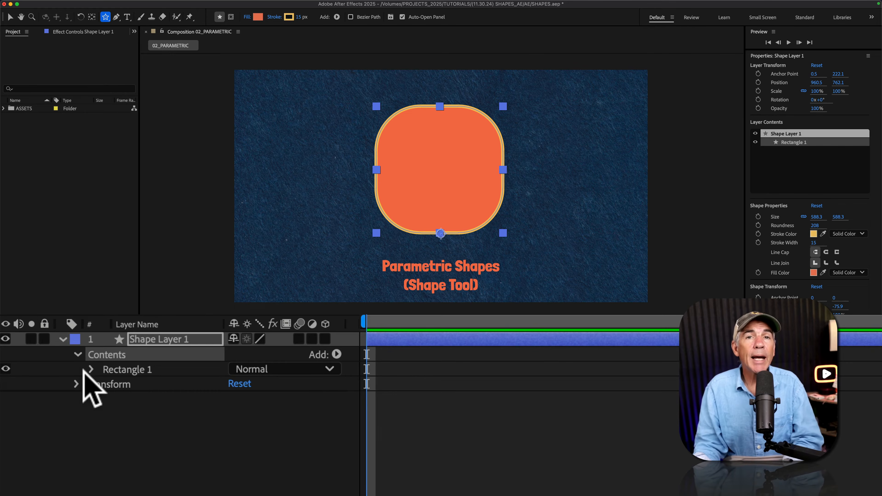
{"action": "left_click", "coordinate": [87, 397]}
Step: Within Shape Layer 1, draw a small square to the left of the rounded square and a circle about 325 px wide below it
{"action": "left_click", "coordinate": [148, 338]}
{"action": "left_click", "coordinate": [110, 353]}
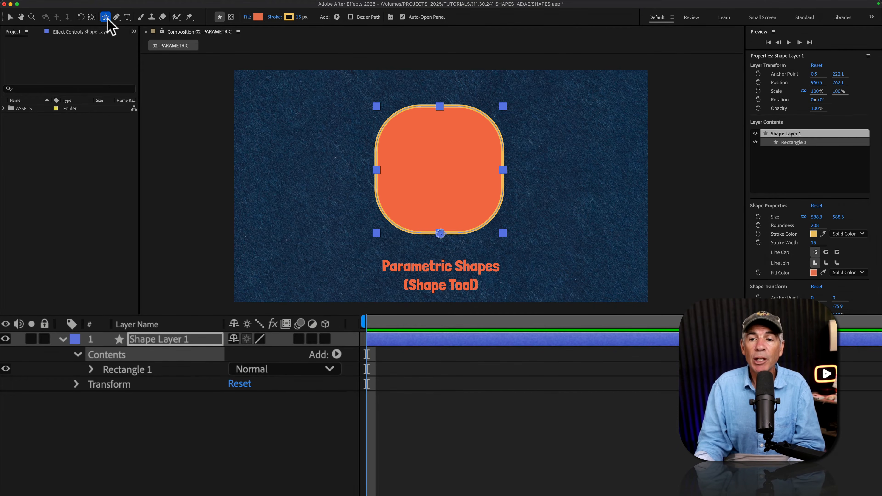
{"action": "mouse_move", "coordinate": [107, 21]}
{"action": "left_mouse_down"}
{"action": "mouse_move", "coordinate": [142, 33]}
{"action": "mouse_move", "coordinate": [146, 14]}
{"action": "left_mouse_up"}
{"action": "left_click_drag", "start_coordinate": [270, 103], "coordinate": [336, 167]}
{"action": "left_click_drag", "start_coordinate": [105, 17], "coordinate": [129, 34]}
{"action": "left_click_drag", "start_coordinate": [266, 187], "coordinate": [327, 241]}
Step: Draw a pentagon of about 227 px outer radius right of the rounded square and a five-pointed star of about 213 px outer radius below it
{"action": "left_click_drag", "start_coordinate": [108, 16], "coordinate": [124, 42]}
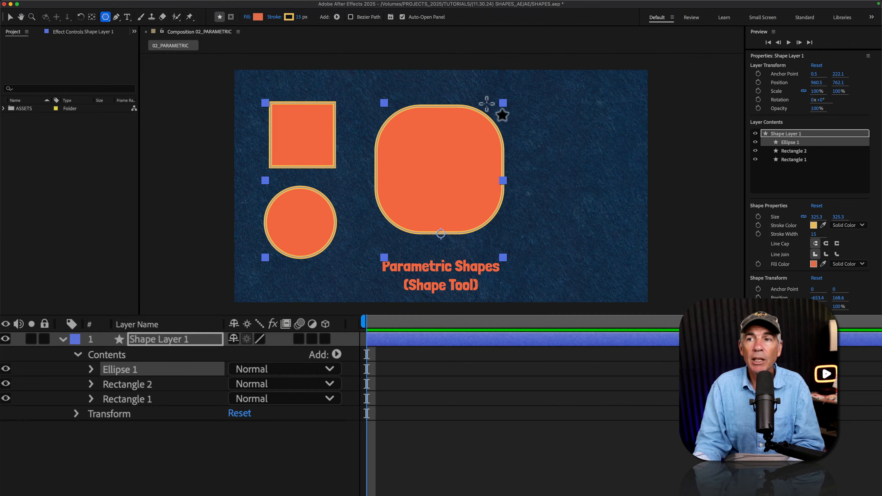
{"action": "left_click_drag", "start_coordinate": [563, 106], "coordinate": [617, 183]}
{"action": "key", "text": "space"}
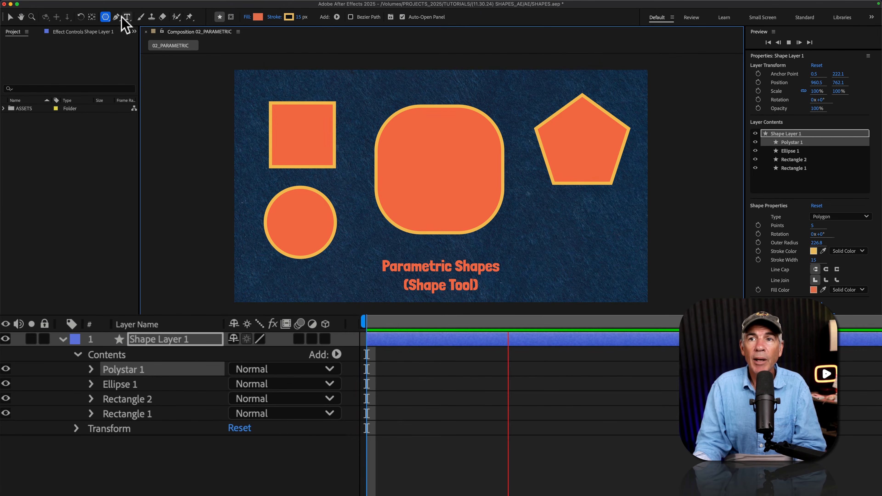
{"action": "left_click_drag", "start_coordinate": [106, 17], "coordinate": [134, 59]}
{"action": "left_click", "coordinate": [131, 54]}
{"action": "key", "text": "space"}
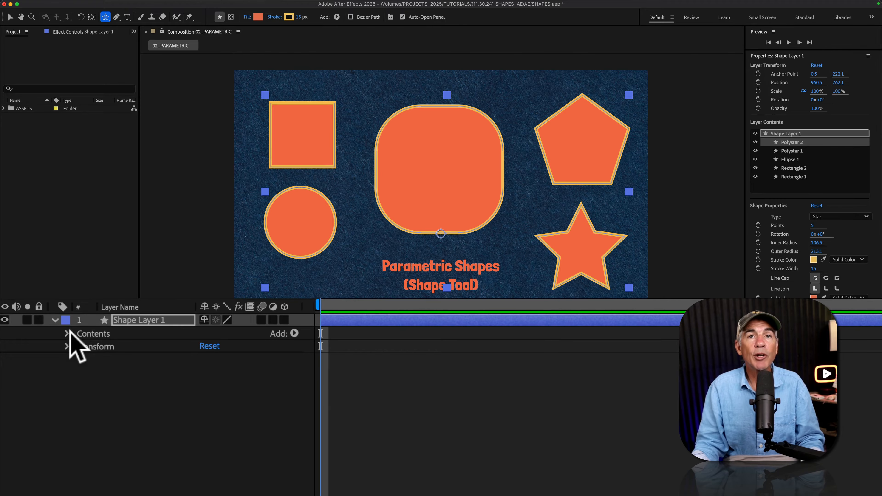
Step: Expand the star's group in the layer contents, toggle its visibility off and on, and examine its Polystar Path 1 properties
{"action": "left_click", "coordinate": [67, 334]}
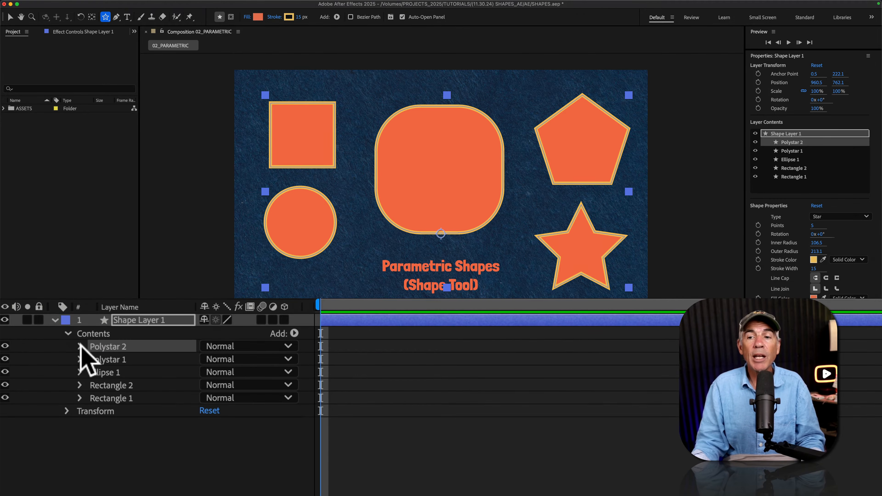
{"action": "left_click", "coordinate": [80, 346]}
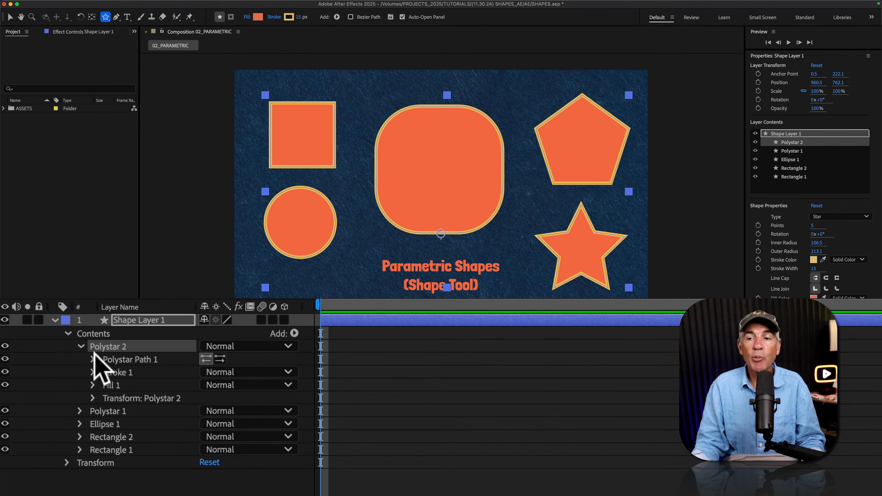
{"action": "left_click", "coordinate": [5, 346]}
{"action": "left_click", "coordinate": [5, 346]}
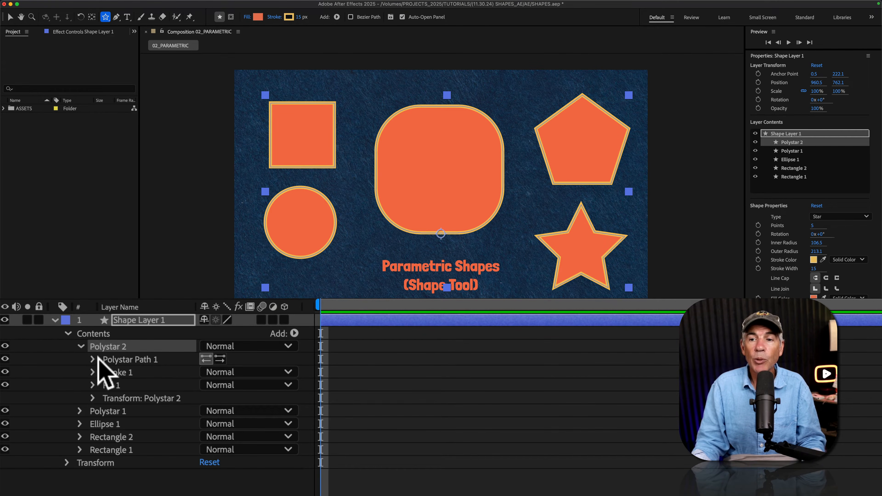
{"action": "left_click", "coordinate": [93, 360]}
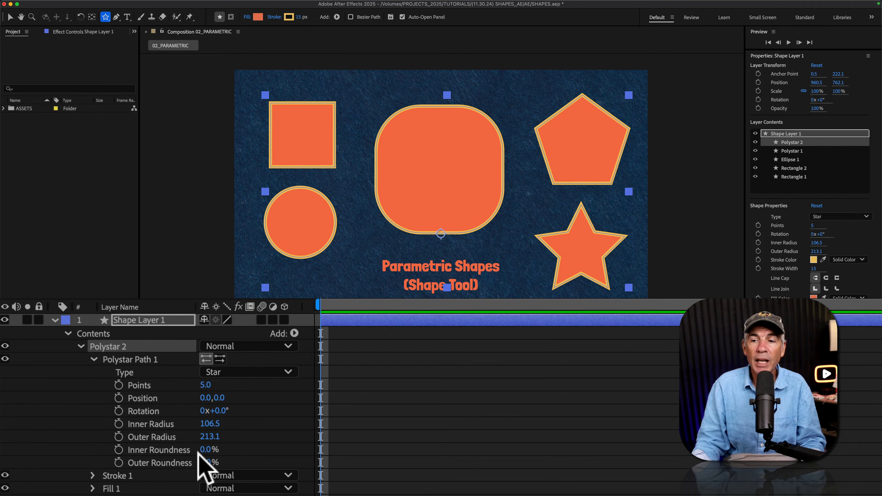
{"action": "left_click_drag", "start_coordinate": [209, 464], "coordinate": [243, 396]}
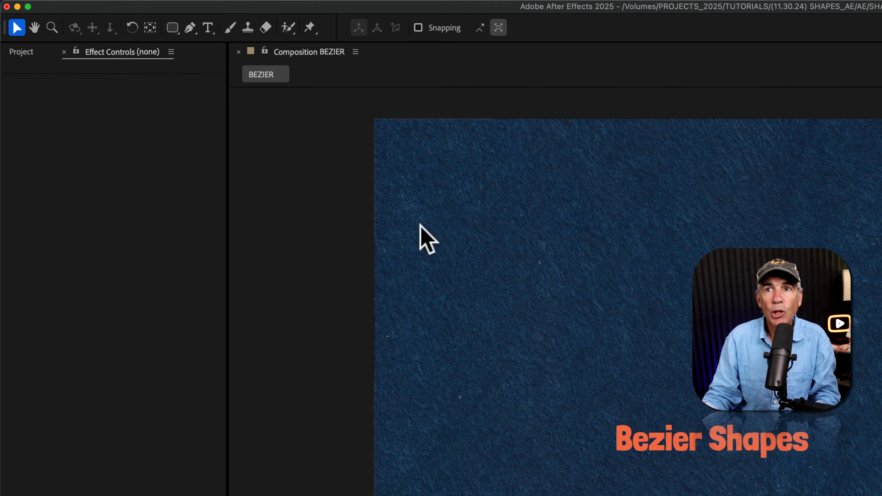
Step: Turn on the Bezier Path option for the Rounded Rectangle tool and draw a square above the text in the BEZIER composition
{"action": "left_click_drag", "start_coordinate": [173, 28], "coordinate": [199, 35]}
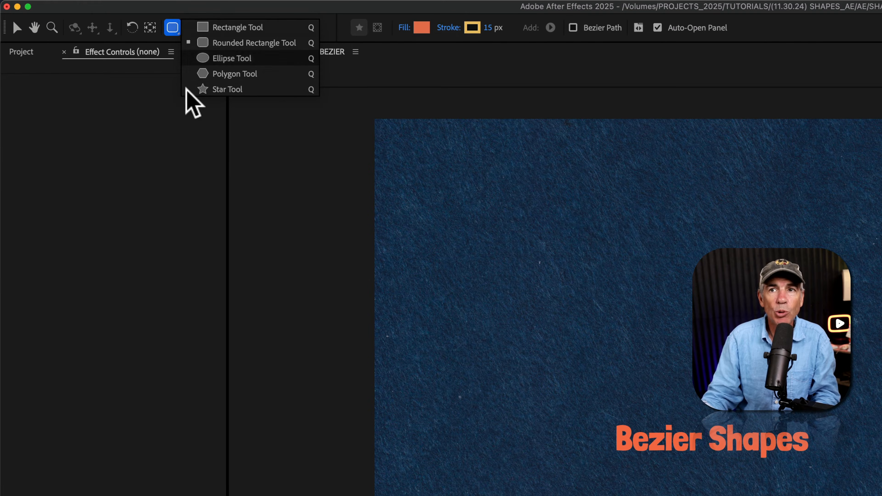
{"action": "left_click", "coordinate": [189, 112]}
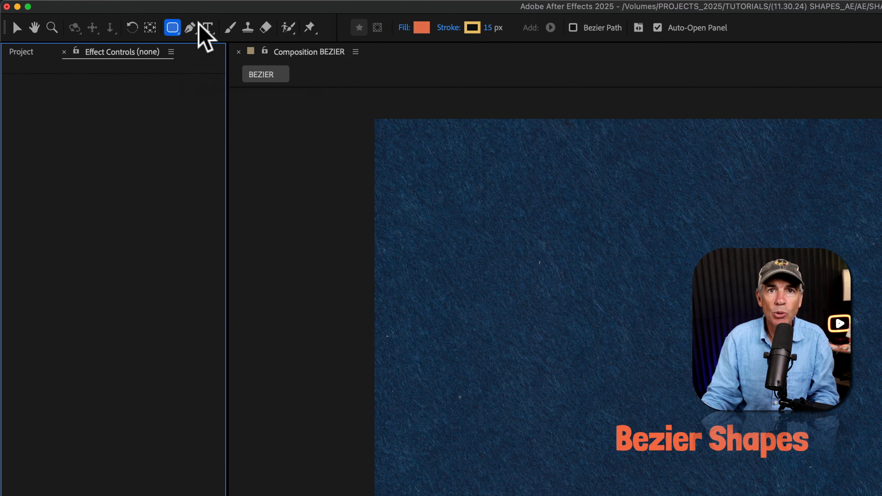
{"action": "left_click_drag", "start_coordinate": [173, 30], "coordinate": [267, 43]}
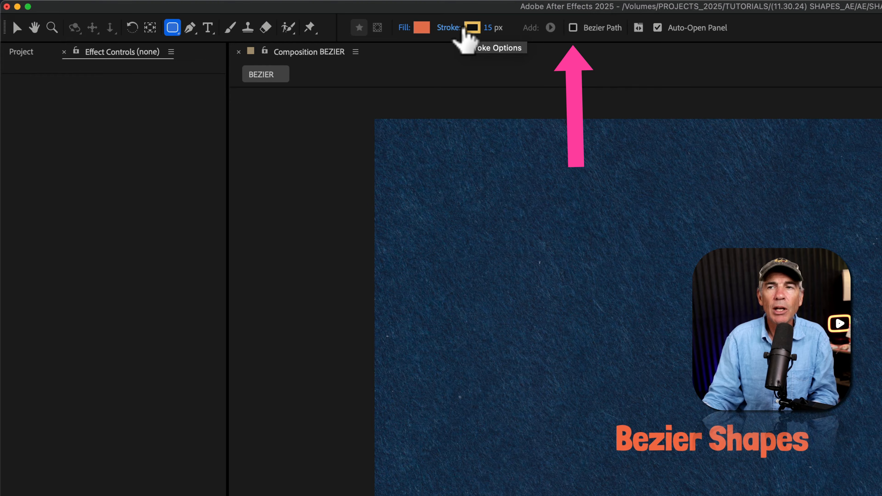
{"action": "left_click", "coordinate": [573, 28]}
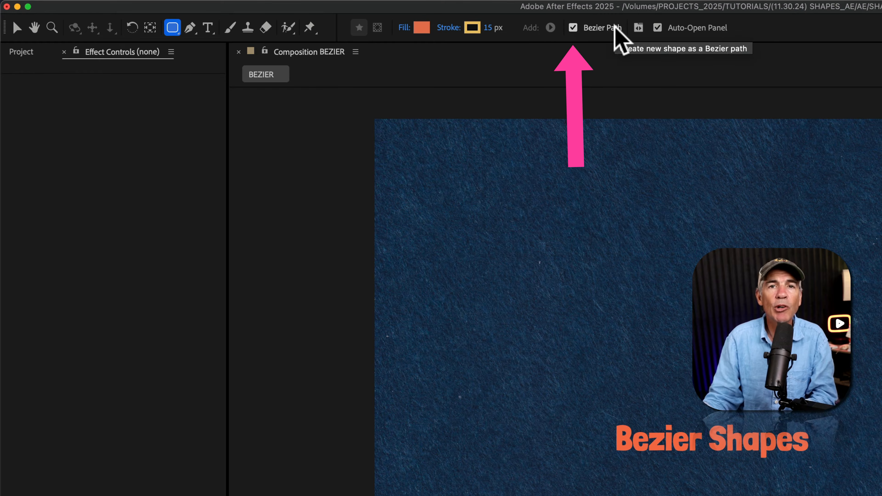
{"action": "left_click", "coordinate": [572, 27]}
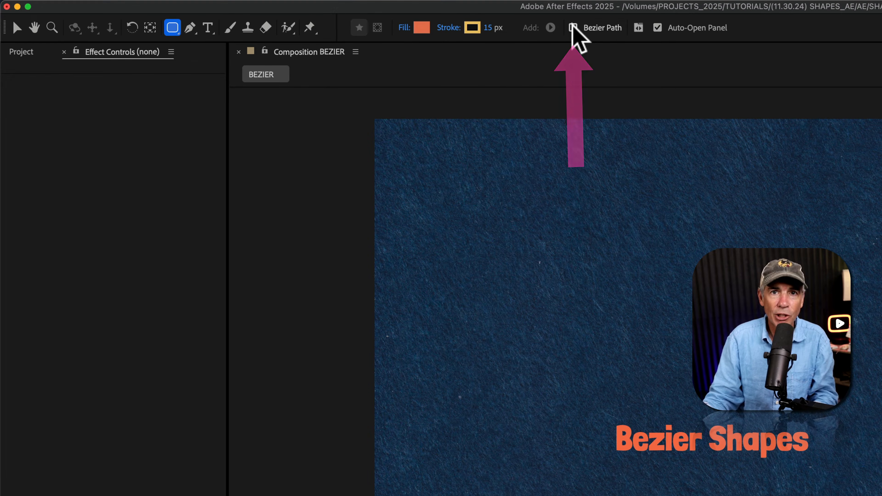
{"action": "left_click", "coordinate": [573, 27]}
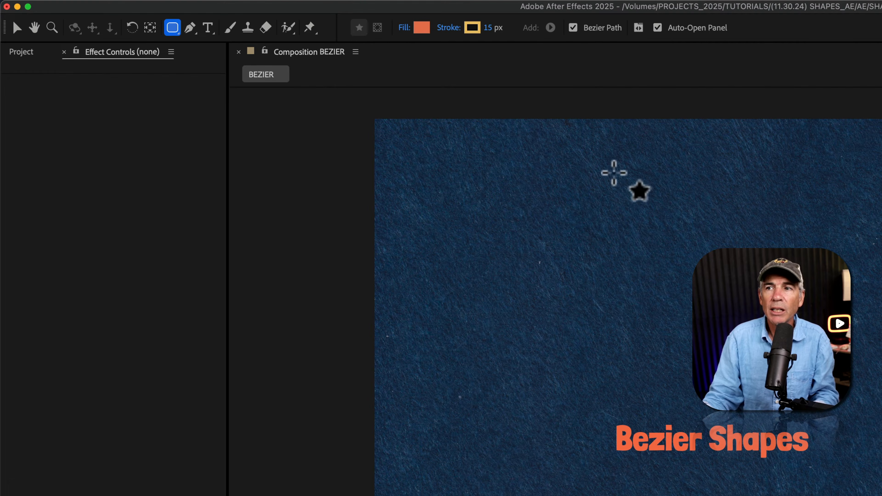
{"action": "left_click_drag", "start_coordinate": [603, 179], "coordinate": [797, 372]}
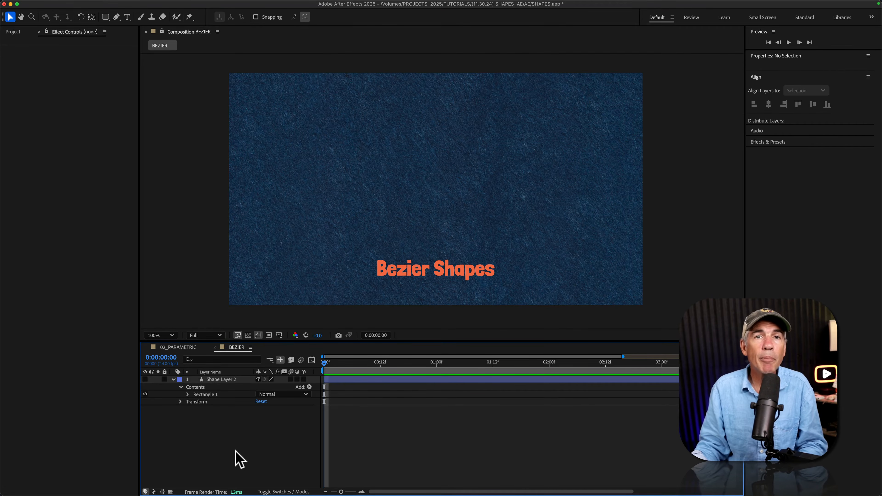
Step: With the Pen tool, draw a closed, straight-edged seven-point shape above the Bezier Shapes text
{"action": "left_click", "coordinate": [116, 17]}
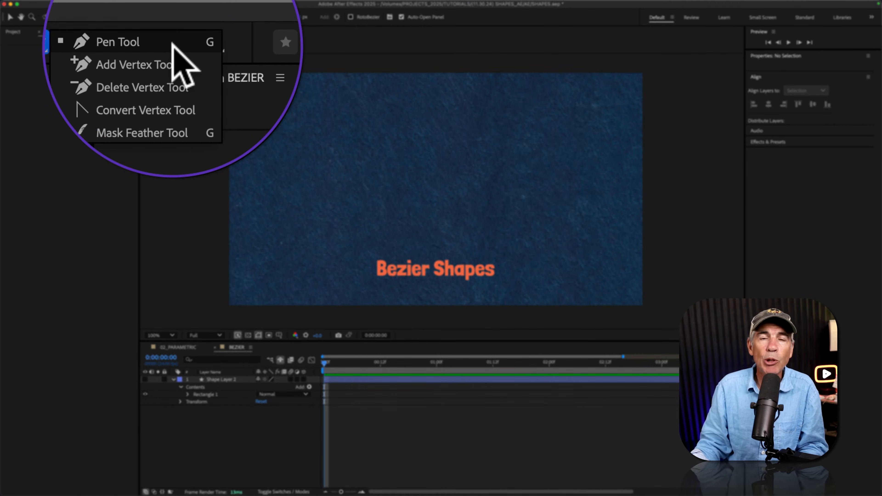
{"action": "left_click", "coordinate": [173, 43]}
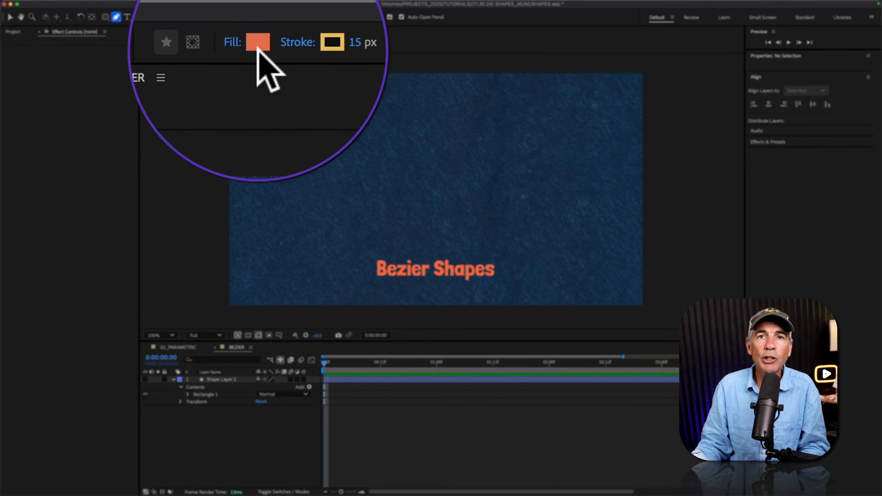
{"action": "left_click", "coordinate": [329, 165]}
{"action": "left_click", "coordinate": [343, 233]}
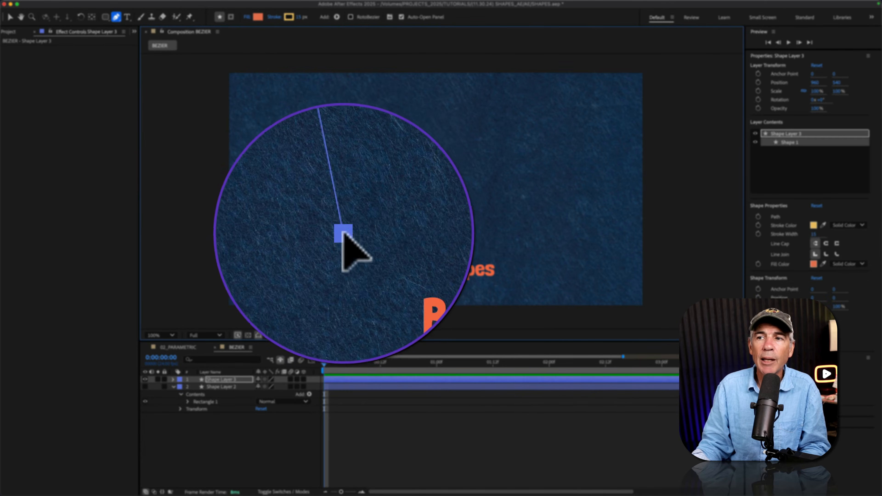
{"action": "left_click", "coordinate": [491, 226]}
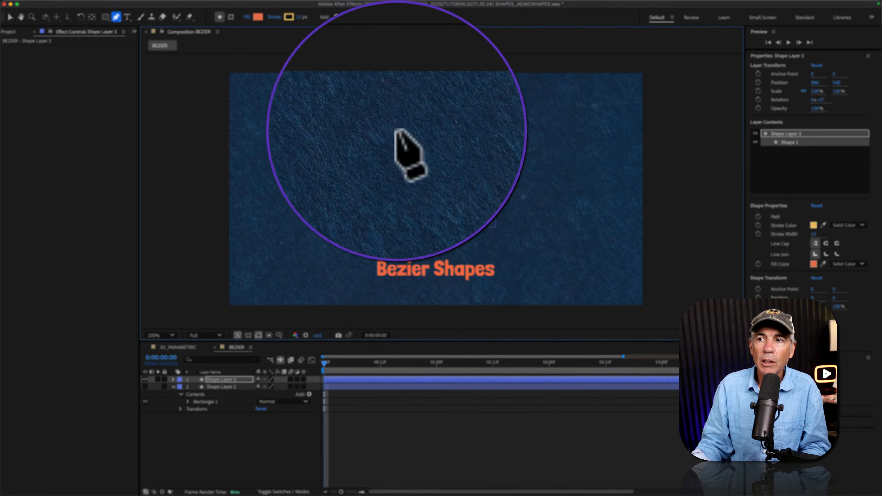
{"action": "left_click", "coordinate": [329, 165]}
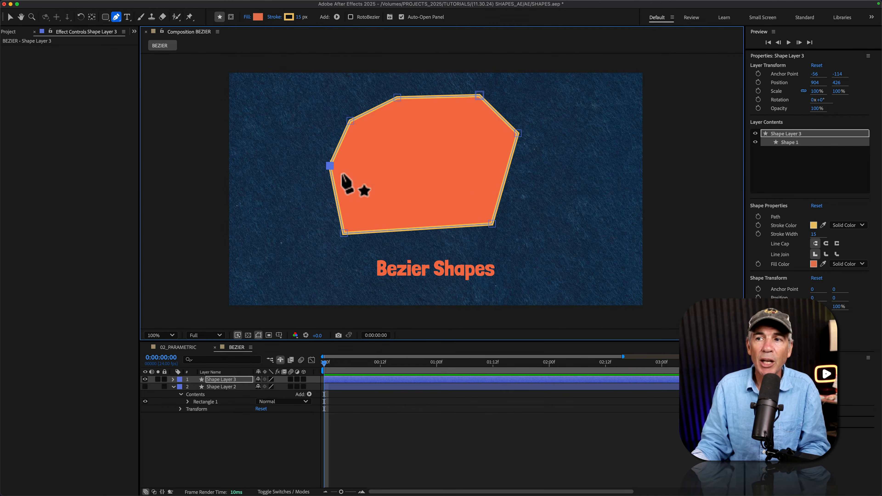
Step: Move the shape's left and lower-left vertices outward, then curve the left vertex with the Convert Vertex Tool
{"action": "left_click_drag", "start_coordinate": [329, 165], "coordinate": [280, 153]}
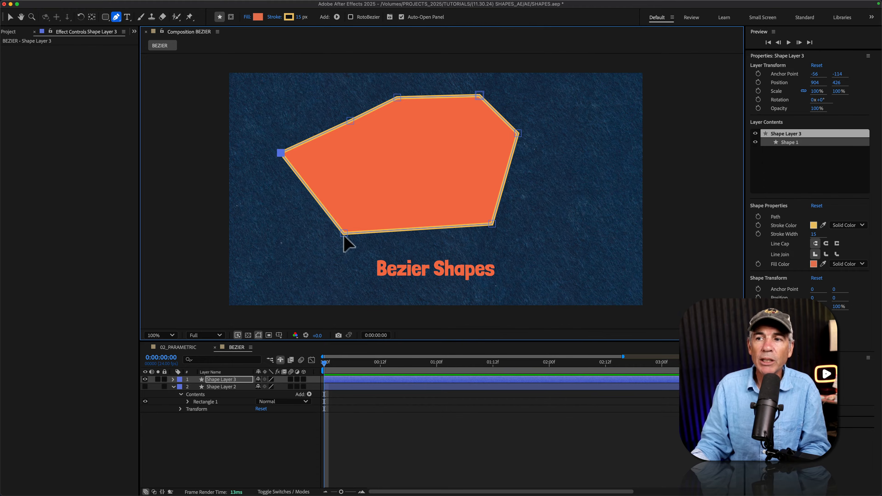
{"action": "left_click_drag", "start_coordinate": [344, 232], "coordinate": [285, 266]}
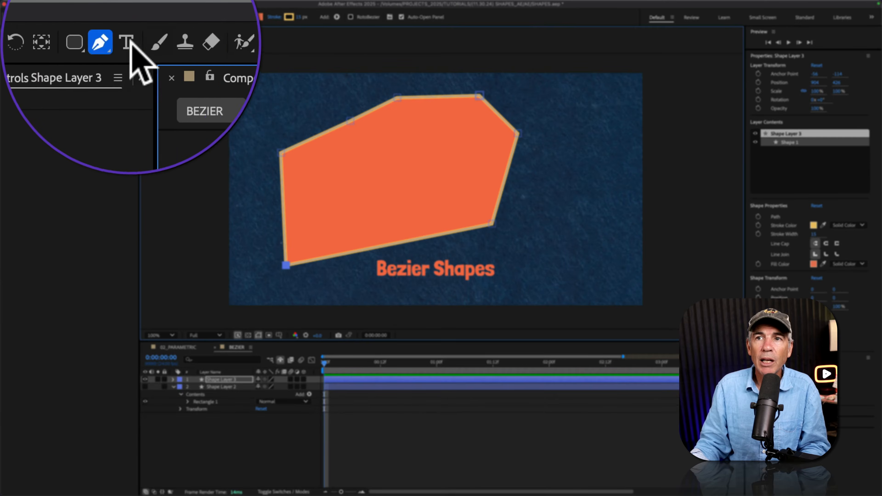
{"action": "left_click", "coordinate": [131, 44]}
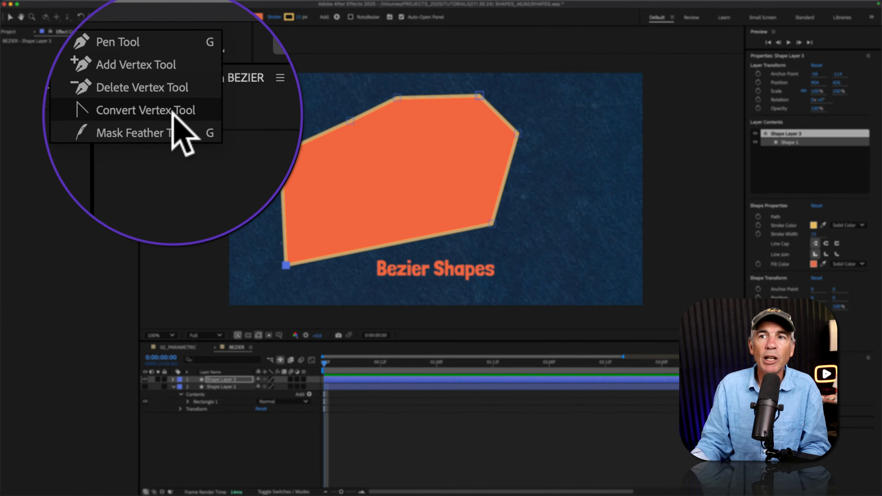
{"action": "left_click", "coordinate": [174, 116]}
{"action": "left_click_drag", "start_coordinate": [281, 153], "coordinate": [237, 226]}
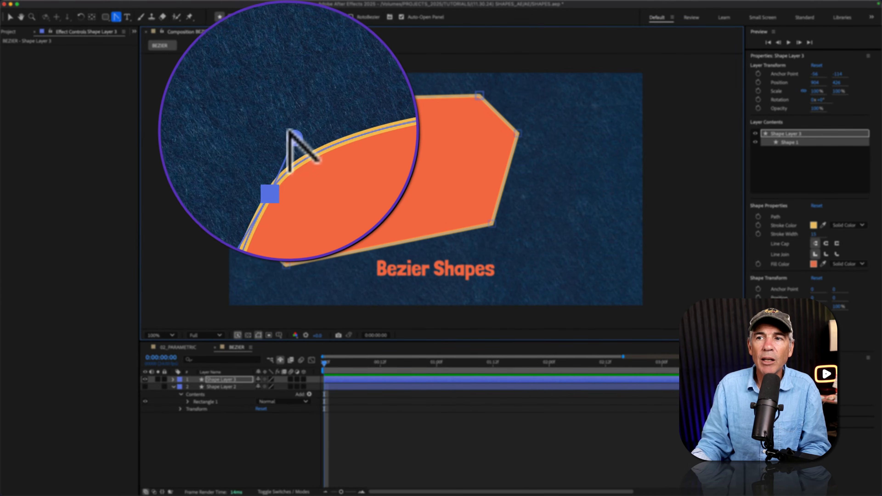
{"action": "left_click_drag", "start_coordinate": [290, 129], "coordinate": [297, 83]}
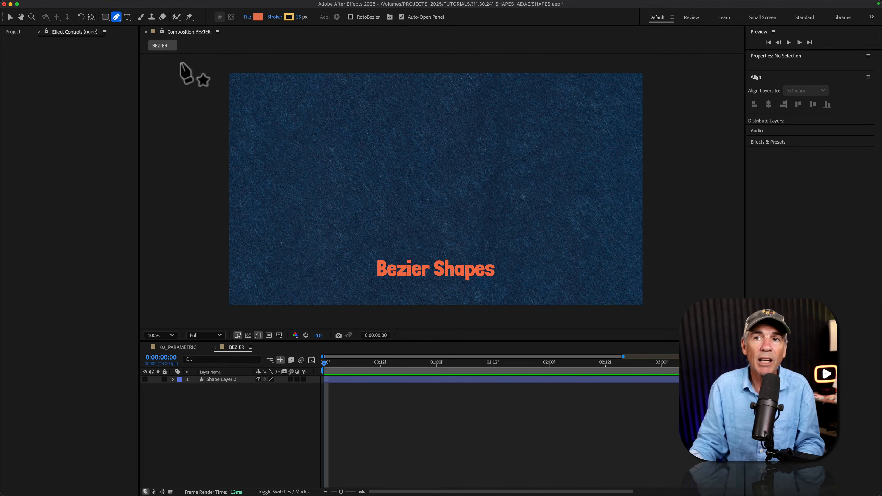
Step: Set the Pen tool's fill to None and draw a straight horizontal line across the middle of the composition
{"action": "left_click", "coordinate": [117, 17]}
{"action": "left_click", "coordinate": [139, 17]}
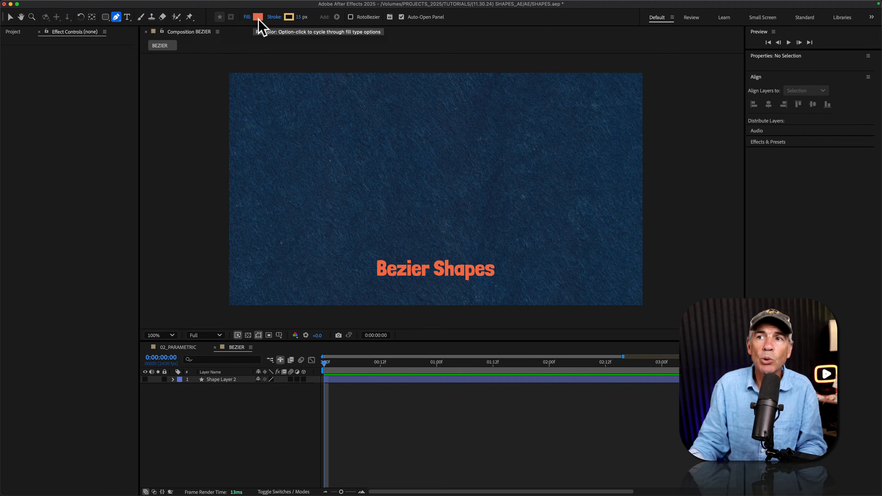
{"action": "left_click", "coordinate": [247, 17]}
{"action": "left_click", "coordinate": [400, 232]}
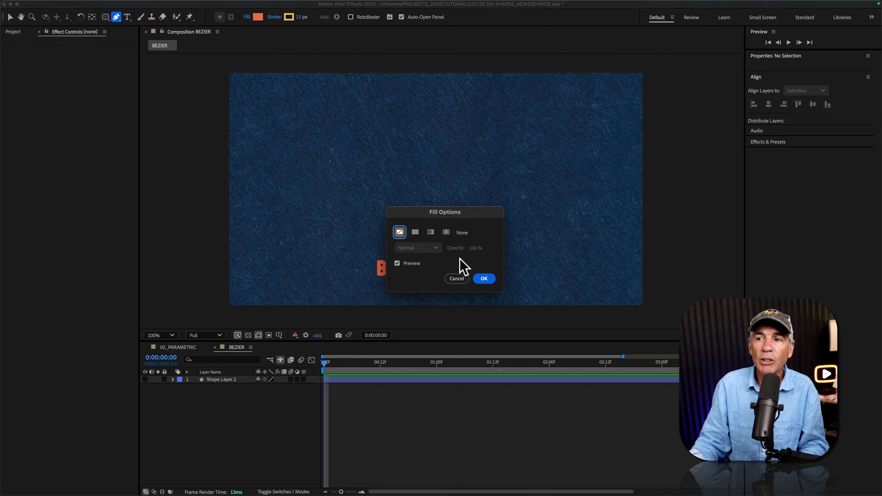
{"action": "left_click", "coordinate": [484, 278]}
{"action": "left_click", "coordinate": [286, 173]}
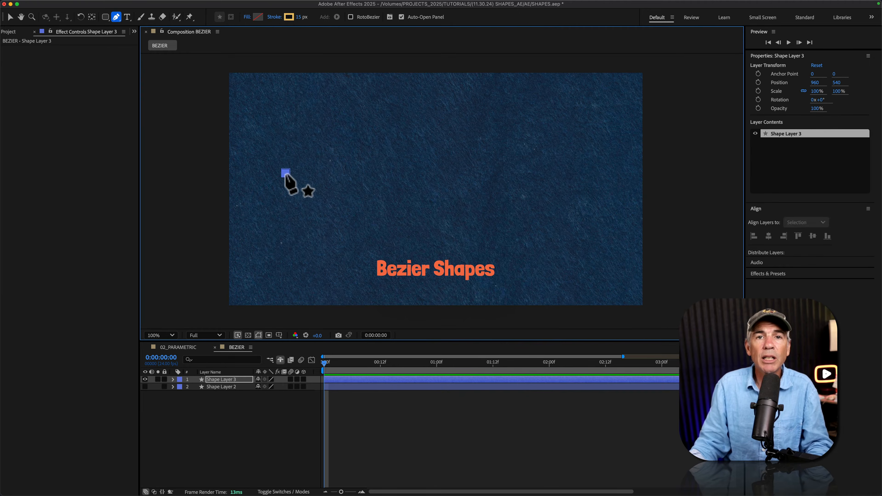
{"action": "left_click", "coordinate": [564, 172]}
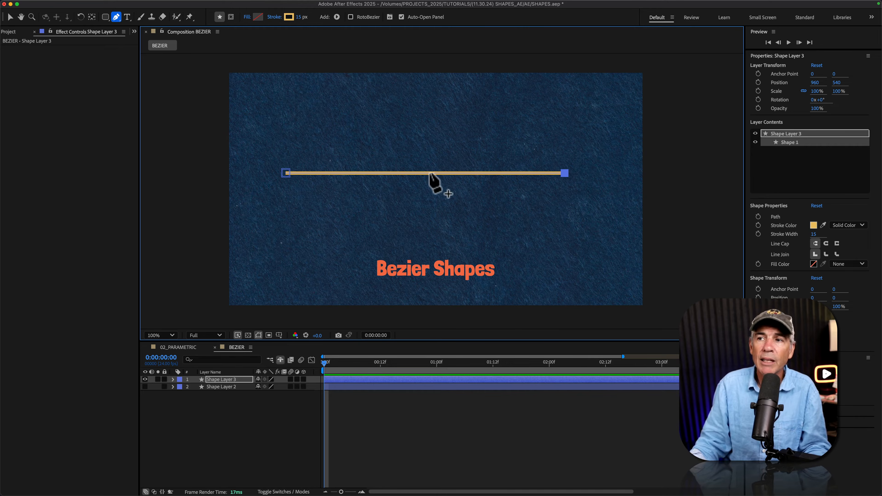
Step: Add a raised vertex at the line's middle and smooth it with the Convert Vertex Tool, extending both handles horizontally
{"action": "left_click_drag", "start_coordinate": [424, 173], "coordinate": [421, 100]}
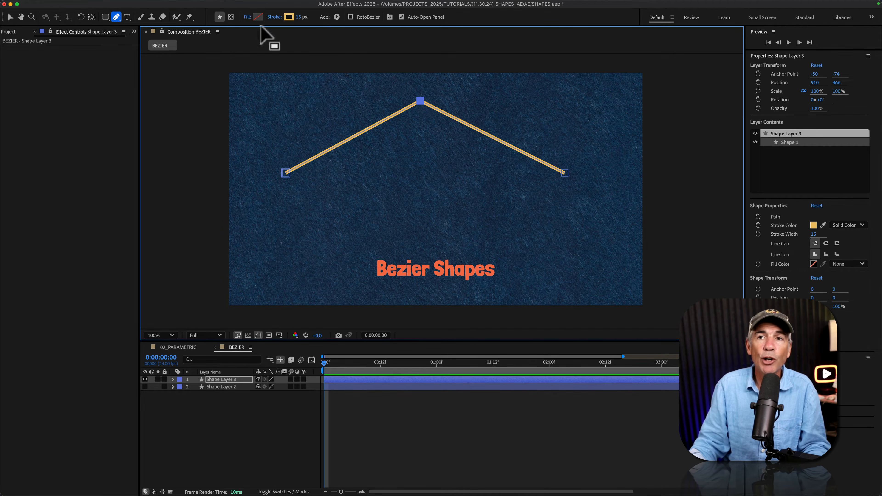
{"action": "left_click", "coordinate": [117, 20]}
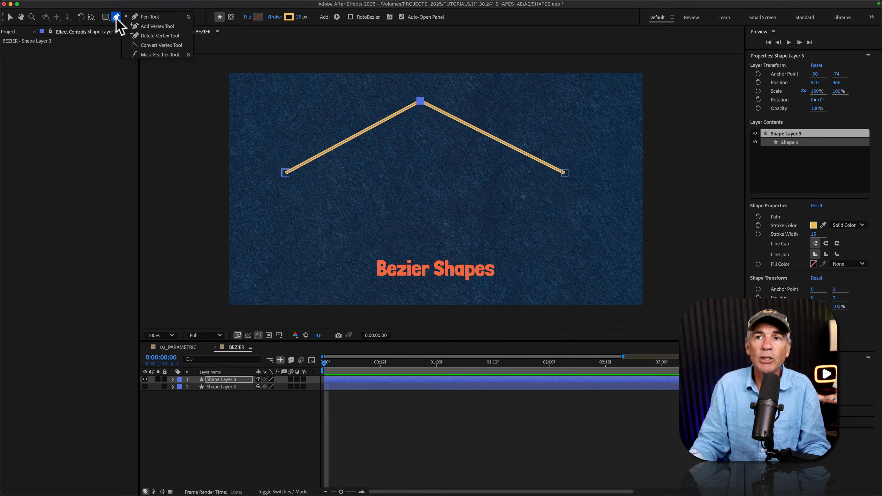
{"action": "left_click", "coordinate": [160, 45]}
{"action": "left_click_drag", "start_coordinate": [422, 102], "coordinate": [299, 98]}
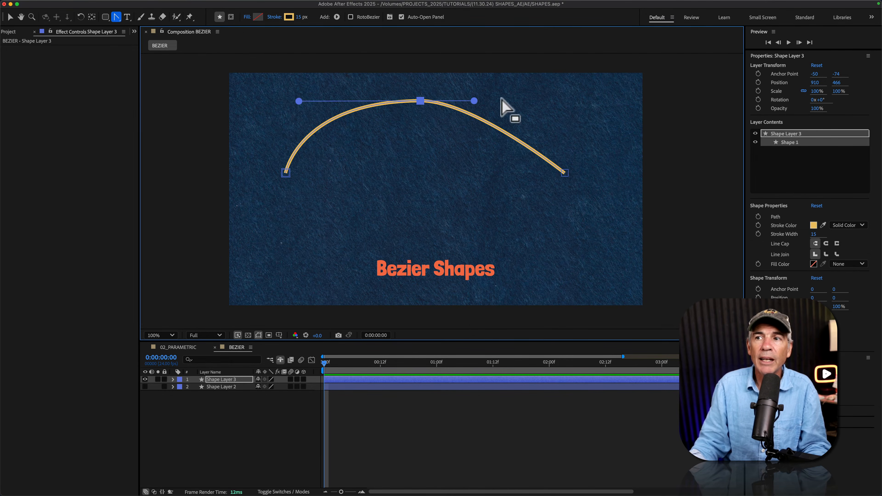
{"action": "left_click_drag", "start_coordinate": [472, 99], "coordinate": [528, 98]}
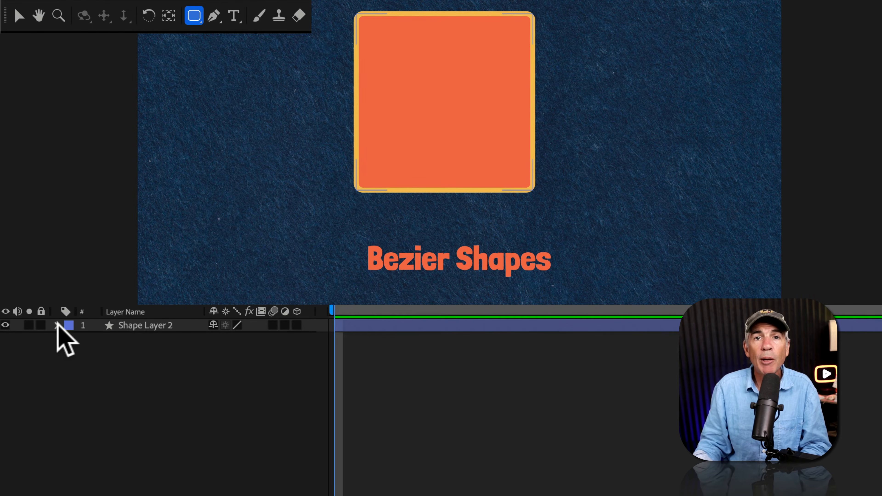
Step: Expand Shape Layer 2's contents down to Rectangle 1's Path 1 and select its Path property
{"action": "left_click", "coordinate": [57, 325]}
{"action": "left_click", "coordinate": [71, 340]}
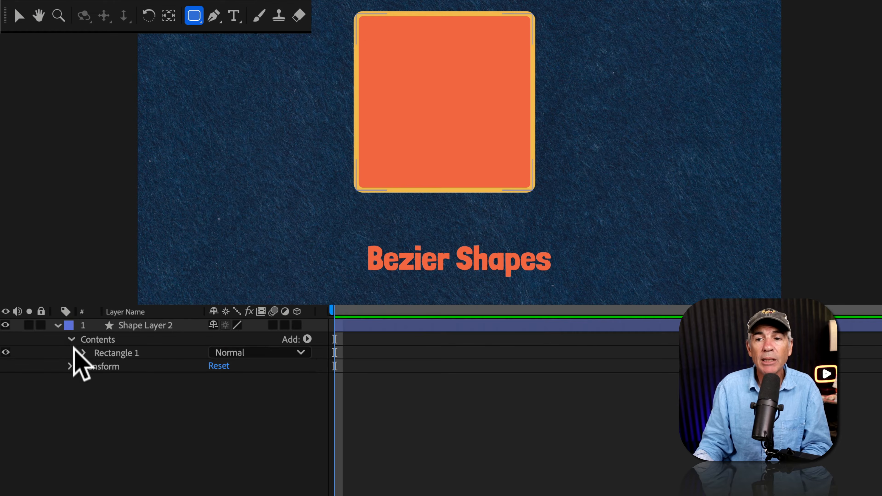
{"action": "left_click", "coordinate": [81, 352]}
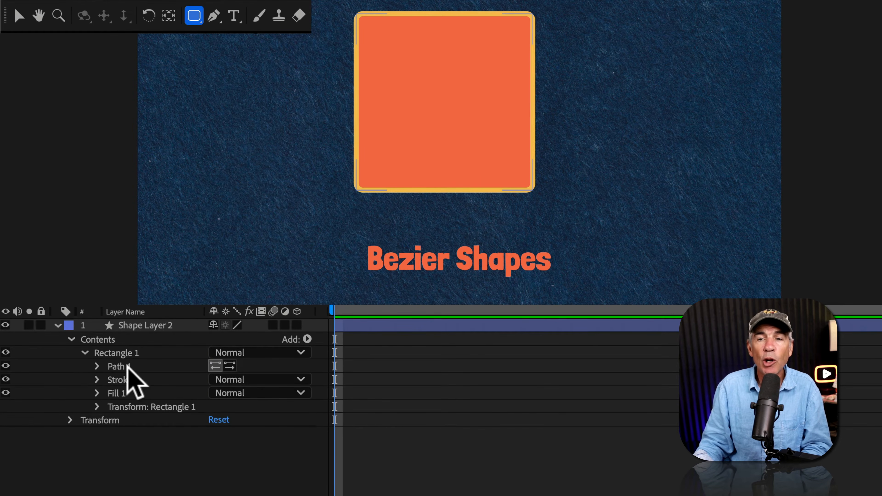
{"action": "left_click", "coordinate": [100, 367]}
{"action": "left_click", "coordinate": [95, 367]}
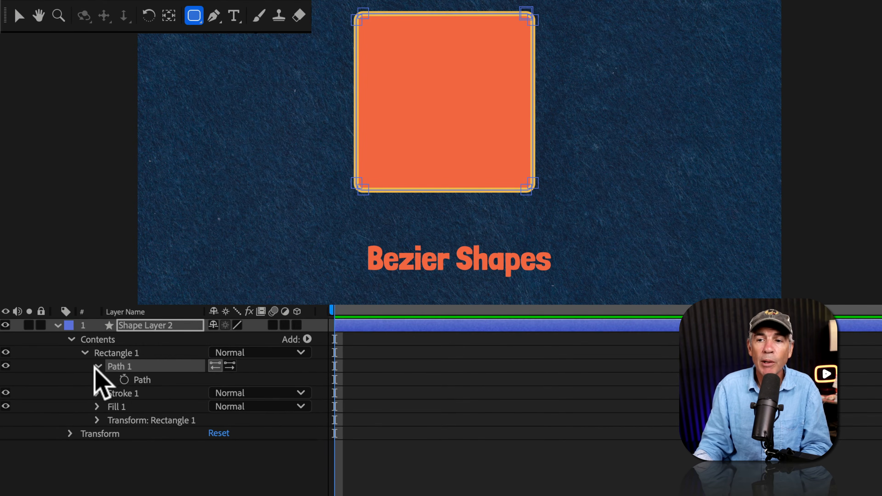
{"action": "left_click", "coordinate": [143, 379]}
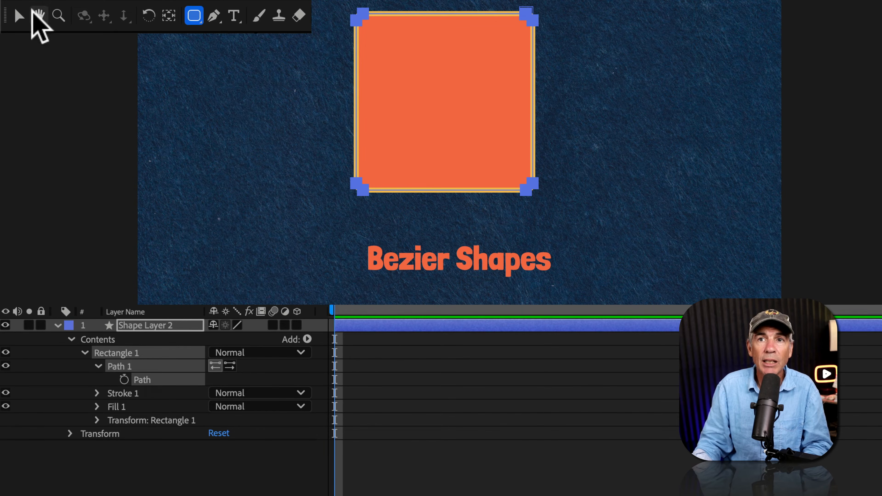
Step: Select only the square's two lower-left corner vertices and move them up and outward so that side forms a point
{"action": "left_click", "coordinate": [18, 17]}
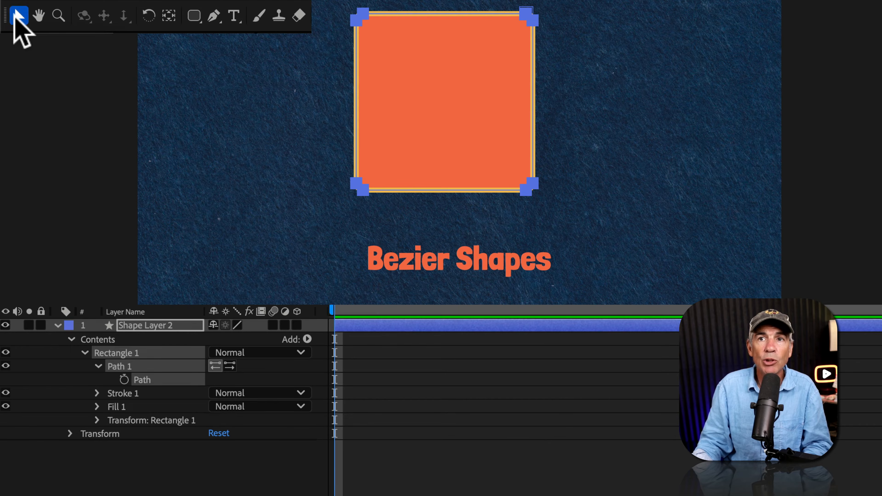
{"action": "left_click_drag", "start_coordinate": [326, 151], "coordinate": [404, 233]}
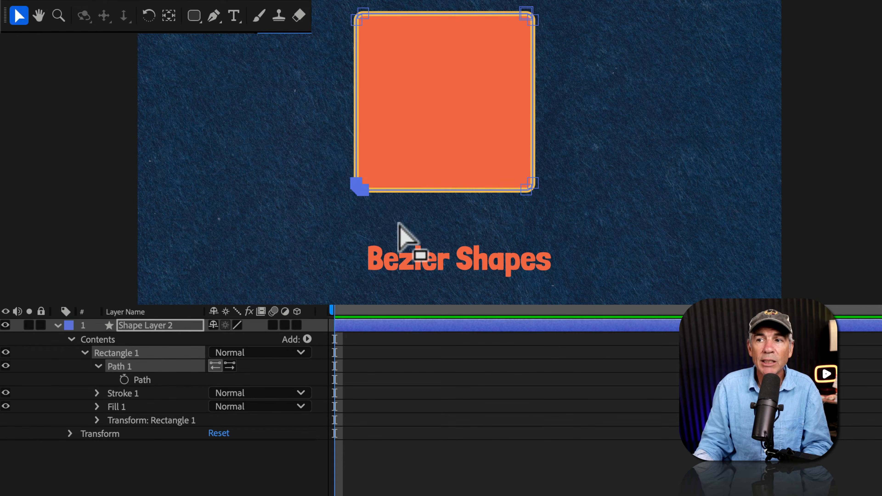
{"action": "left_click_drag", "start_coordinate": [357, 183], "coordinate": [213, 106]}
{"action": "key", "text": "super+z"}
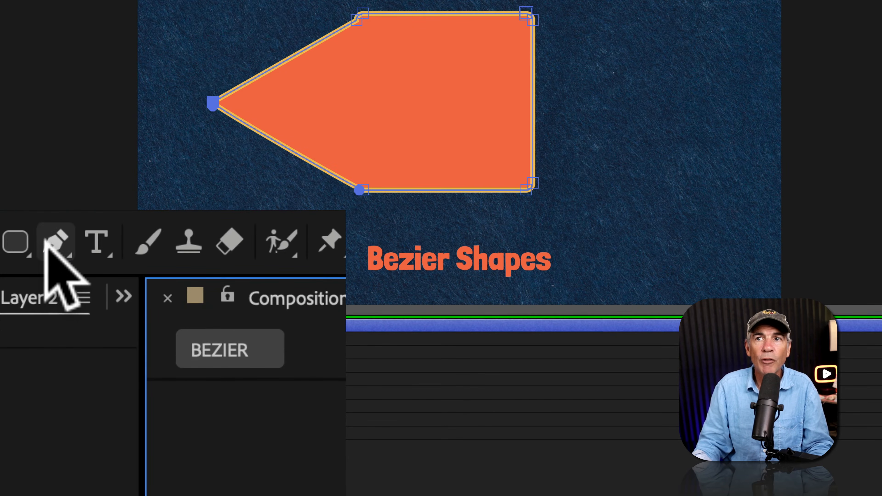
Step: Use the Convert Vertex Tool to pull Bezier handles from the shape's pointed left vertex
{"action": "left_click", "coordinate": [69, 239]}
{"action": "left_click", "coordinate": [172, 348]}
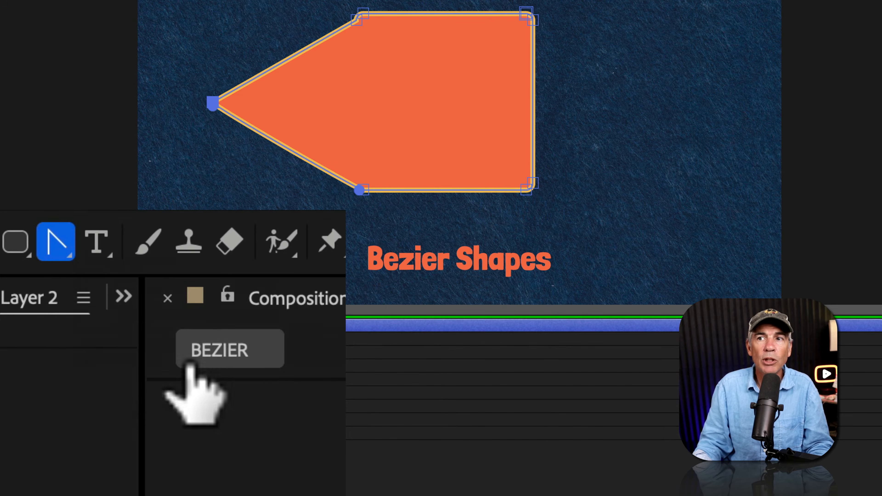
{"action": "left_click_drag", "start_coordinate": [212, 102], "coordinate": [210, 0]}
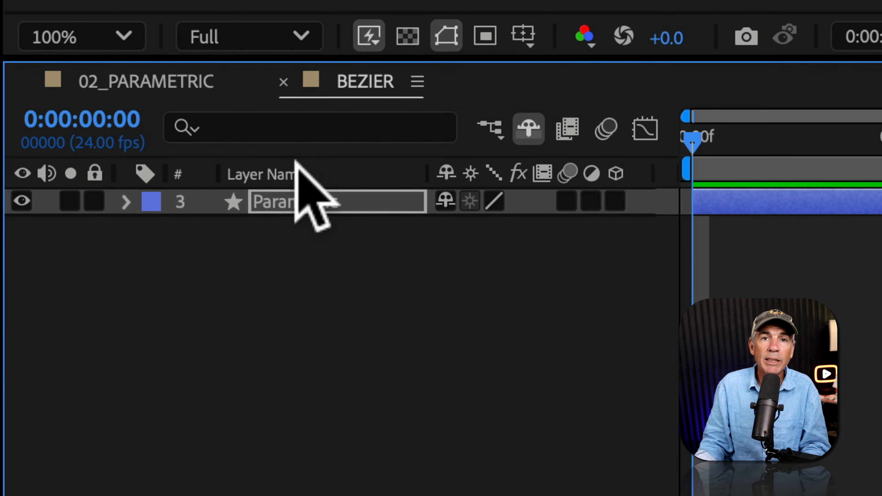
Step: Expand the Parametric layer's contents down to Rectangle 1's Rectangle Path 1 so its Size, Position and Roundness are listed
{"action": "left_click", "coordinate": [127, 201]}
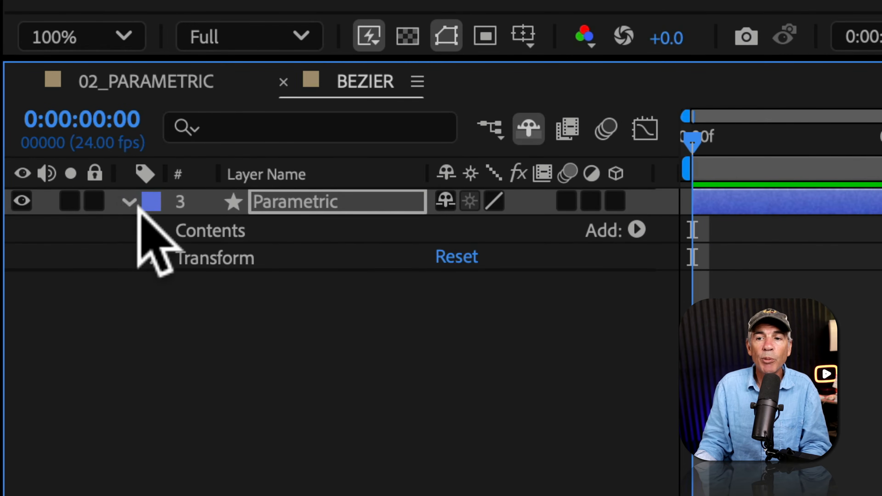
{"action": "left_click", "coordinate": [156, 230]}
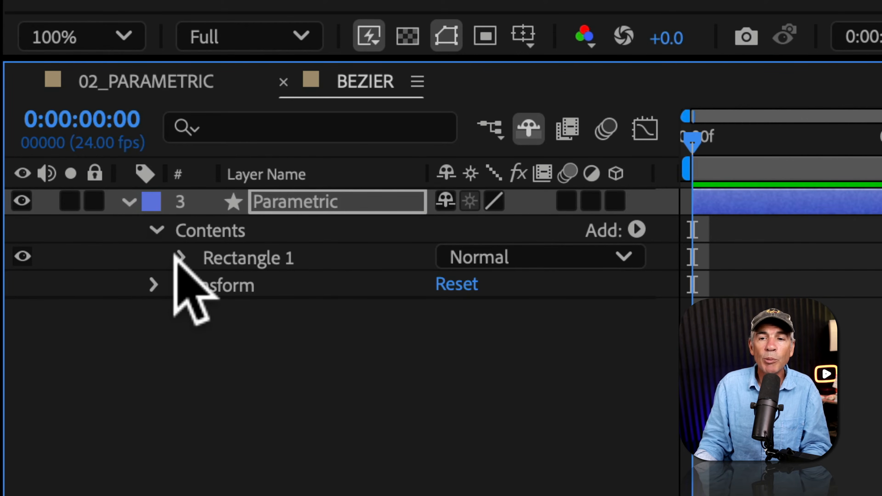
{"action": "left_click", "coordinate": [179, 257]}
{"action": "left_click", "coordinate": [210, 283]}
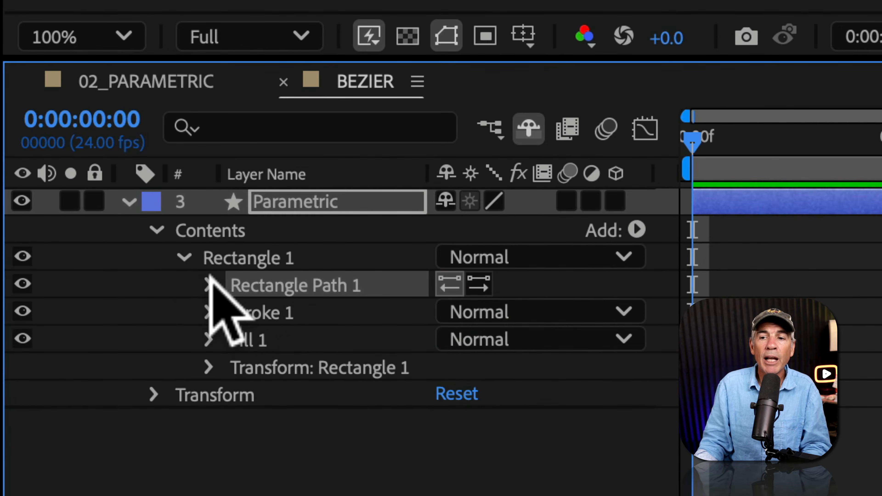
{"action": "left_click", "coordinate": [211, 285]}
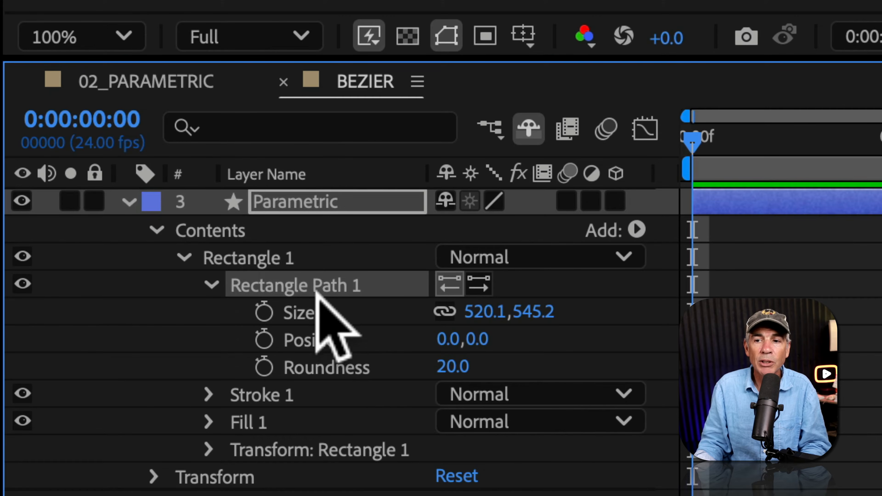
Step: Convert Rectangle Path 1 to a Bezier path and select the Path property inside Path 1
{"action": "right_click", "coordinate": [290, 279]}
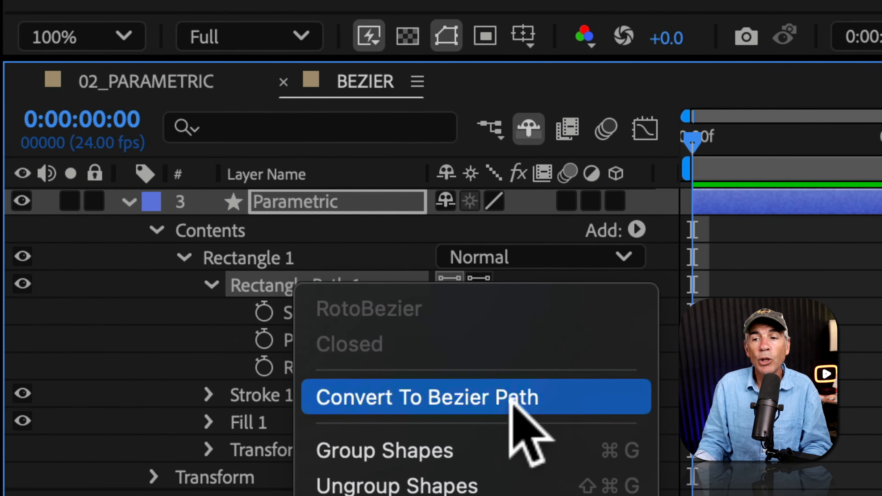
{"action": "left_click", "coordinate": [573, 398]}
{"action": "left_click", "coordinate": [184, 257]}
{"action": "left_click", "coordinate": [184, 257]}
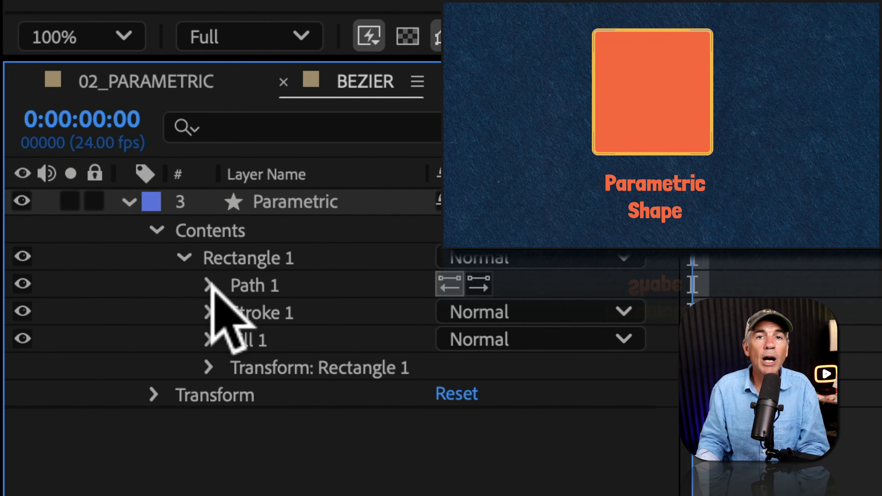
{"action": "left_click", "coordinate": [209, 285]}
{"action": "left_click", "coordinate": [278, 290]}
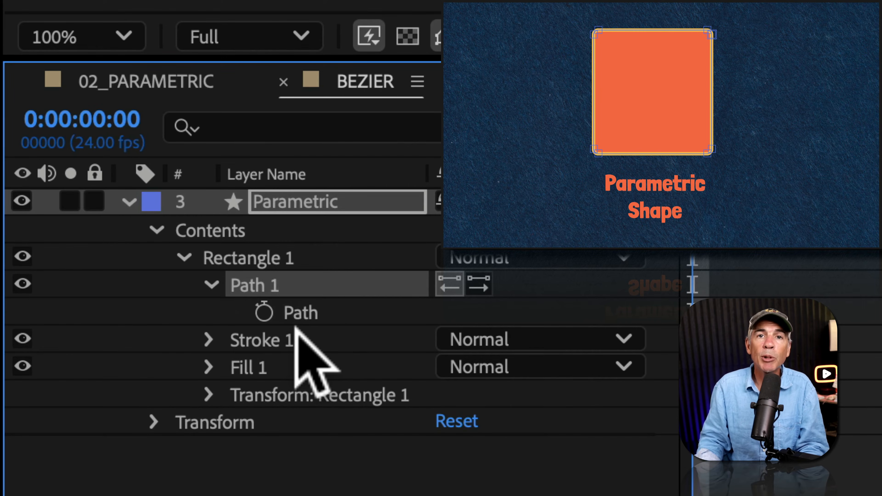
{"action": "left_click", "coordinate": [301, 312]}
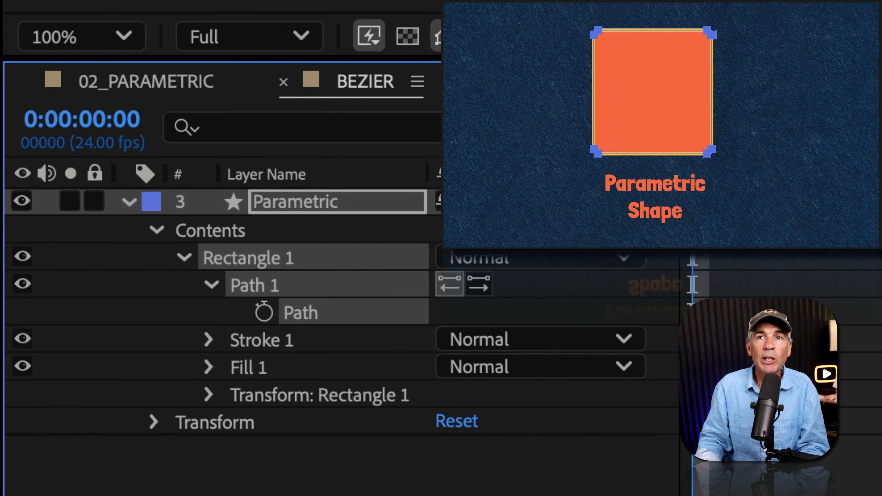
Step: Pull the square's lower-right vertex up and outward into a point, and add a vertex on the lower slanted edge, moving it inward
{"action": "left_click", "coordinate": [713, 147]}
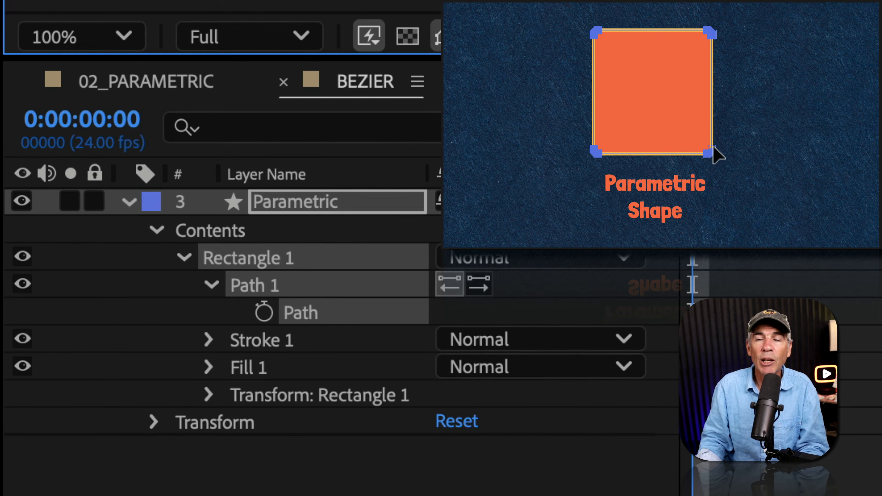
{"action": "left_click_drag", "start_coordinate": [713, 146], "coordinate": [798, 87]}
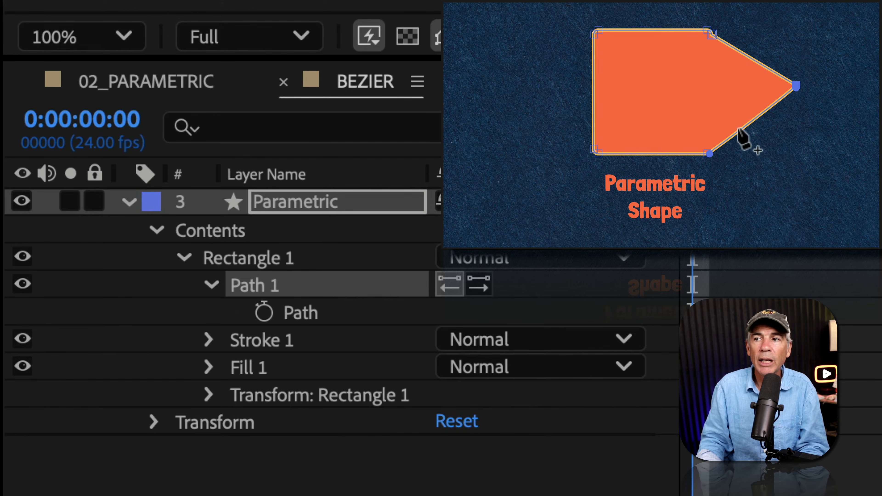
{"action": "left_click", "coordinate": [752, 128]}
{"action": "left_click_drag", "start_coordinate": [753, 132], "coordinate": [731, 115]}
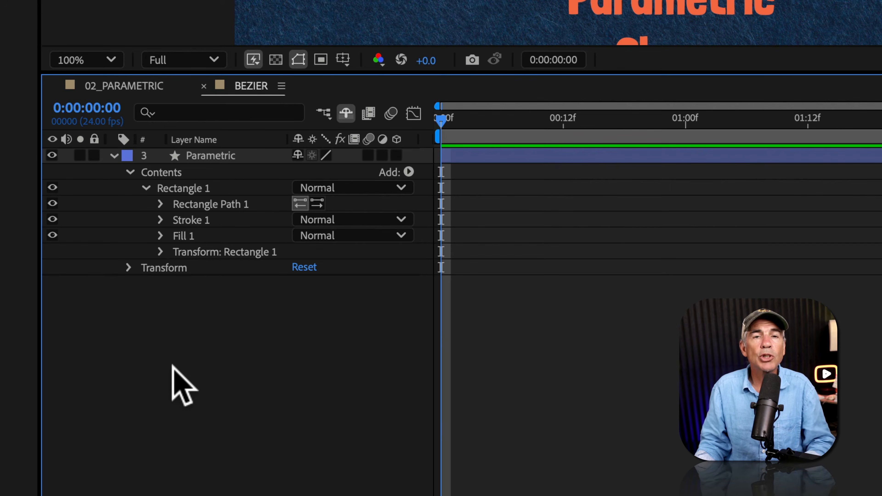
Step: Convert the Parametric layer's restored rectangle path to a Bezier path
{"action": "right_click", "coordinate": [194, 204]}
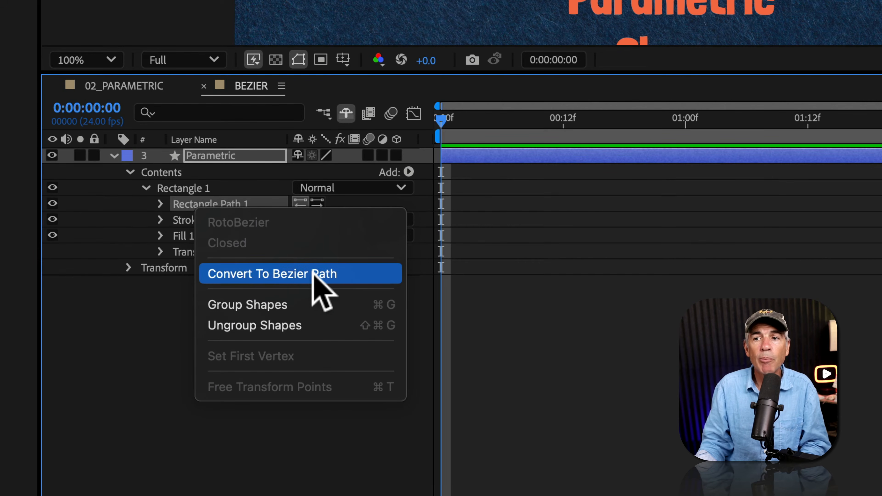
{"action": "key", "text": "Escape"}
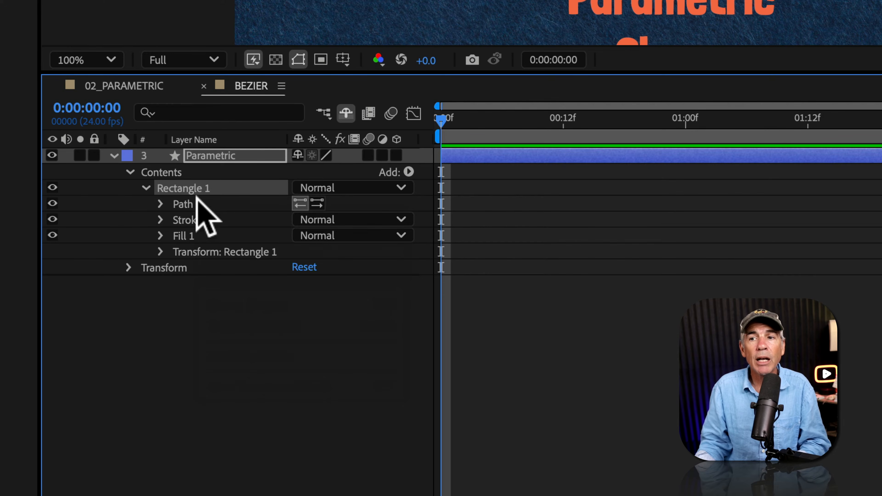
{"action": "right_click", "coordinate": [203, 190]}
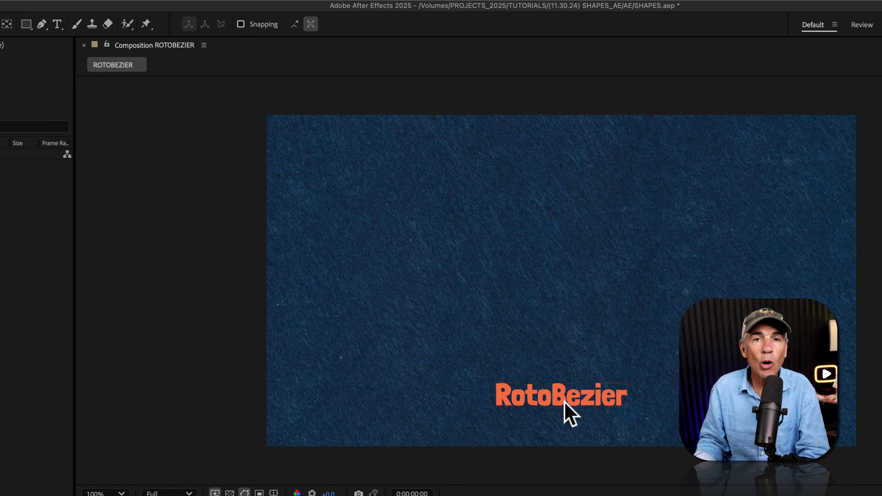
Step: Activate the Pen Tool in the ROTOBEZIER composition and enable its RotoBezier option
{"action": "left_click", "coordinate": [41, 23]}
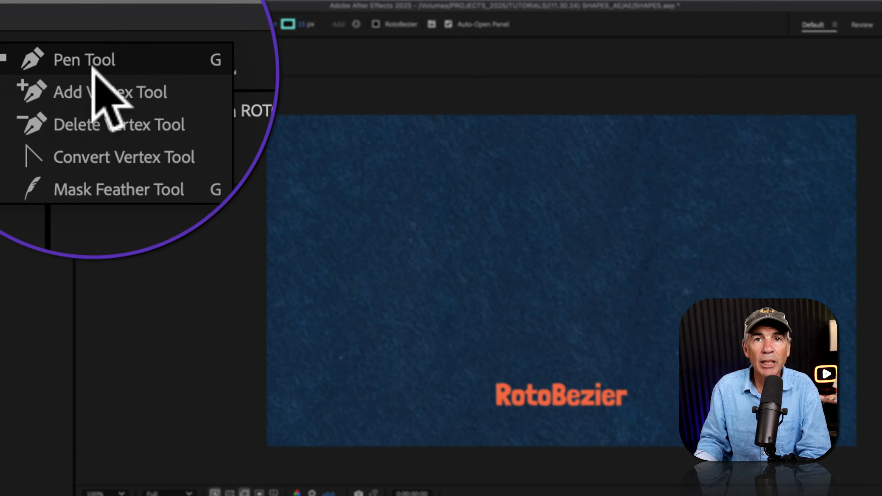
{"action": "left_click", "coordinate": [91, 24]}
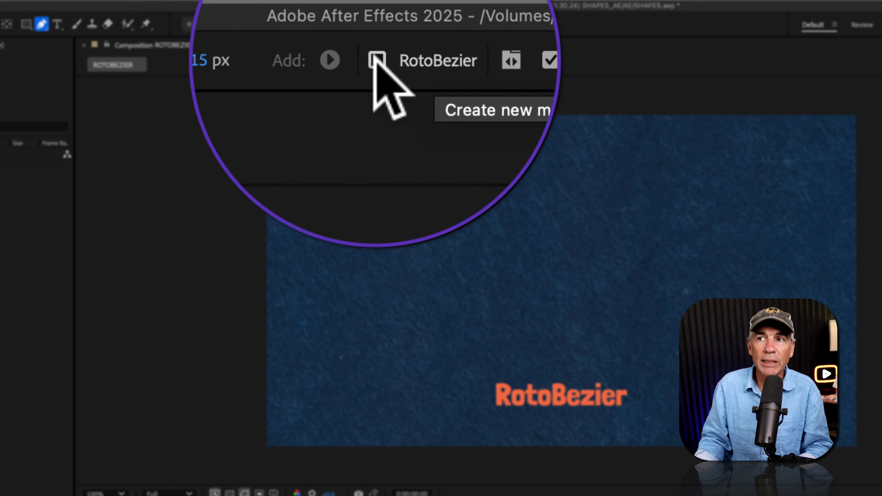
{"action": "left_click", "coordinate": [377, 60]}
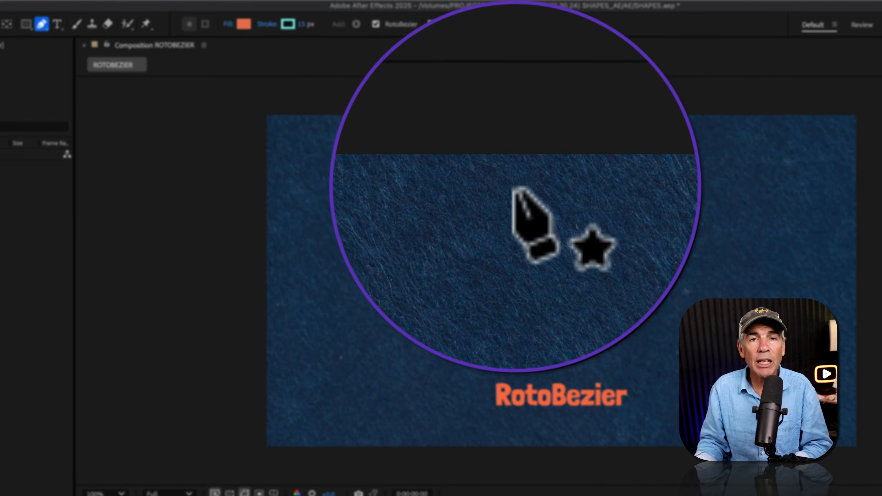
{"action": "left_click", "coordinate": [377, 24]}
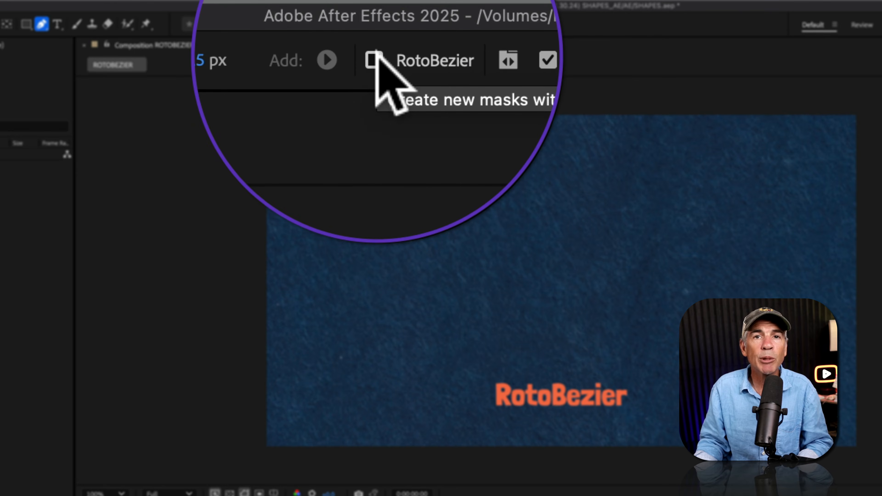
{"action": "left_click", "coordinate": [376, 24]}
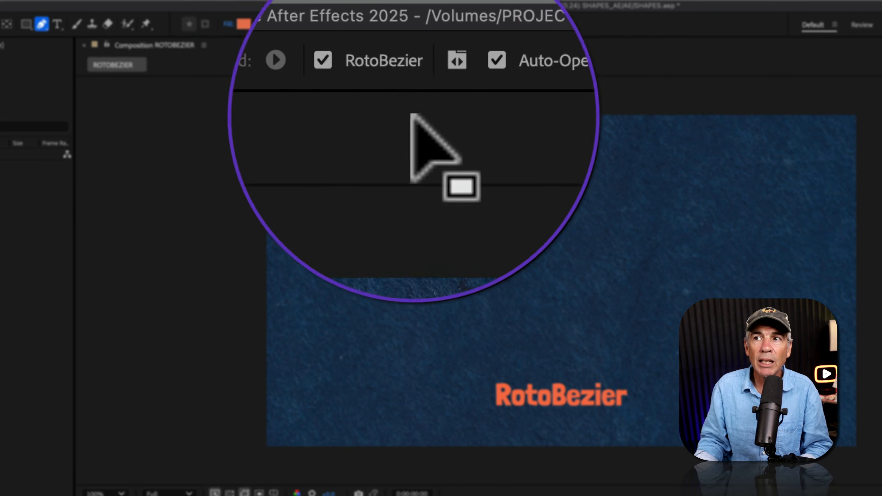
Step: Draw a closed, rounded six-vertex shape above the RotoBezier text with the RotoBezier pen
{"action": "left_click", "coordinate": [369, 203]}
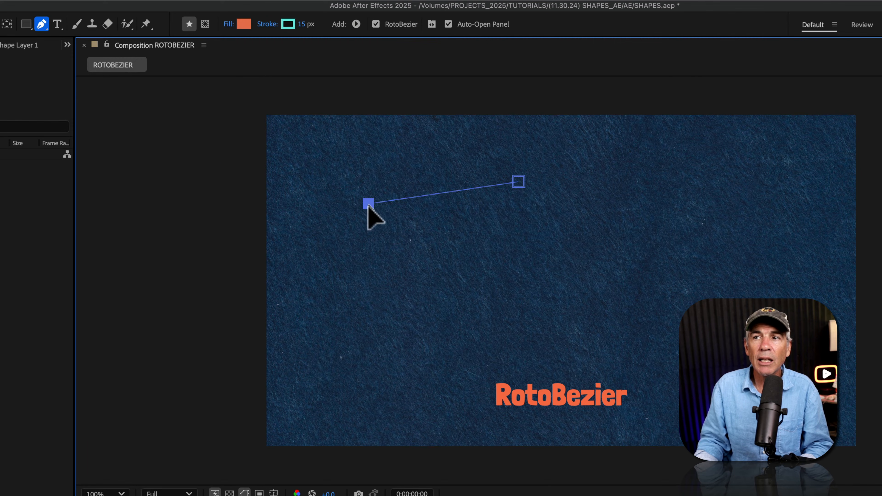
{"action": "left_click", "coordinate": [372, 320]}
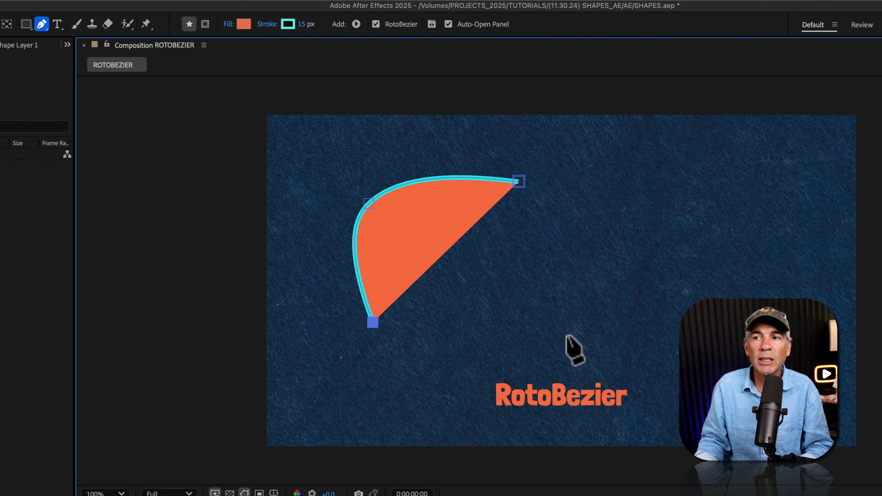
{"action": "left_click", "coordinate": [566, 336]}
{"action": "left_click", "coordinate": [673, 267]}
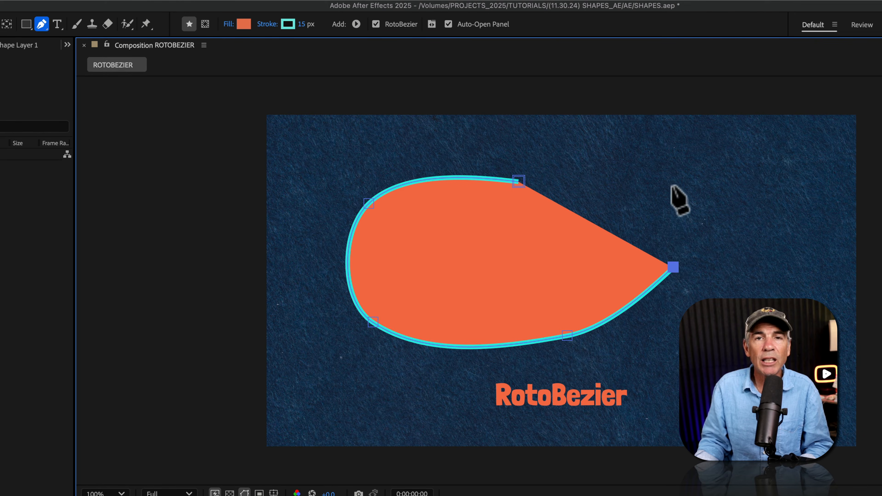
{"action": "left_click", "coordinate": [671, 185]}
{"action": "left_click", "coordinate": [518, 180]}
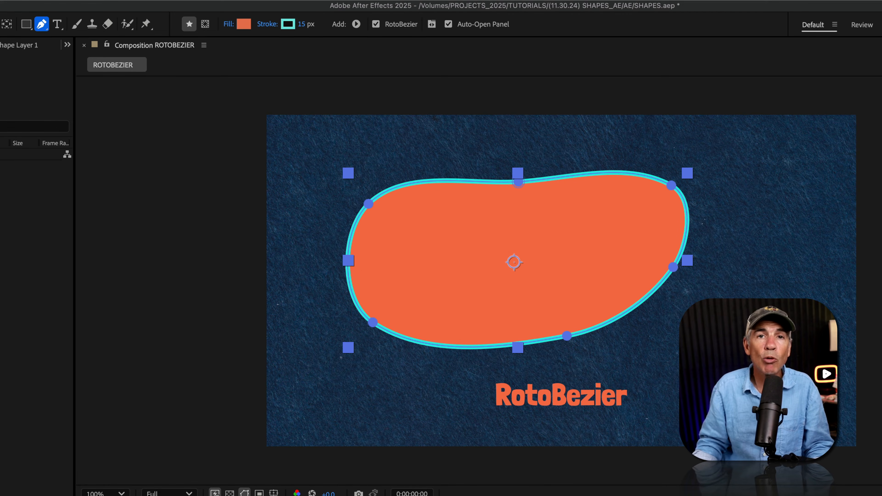
Step: Deselect the rounded shape's path and delete its shape layer from the composition
{"action": "key", "text": "super+shift+a"}
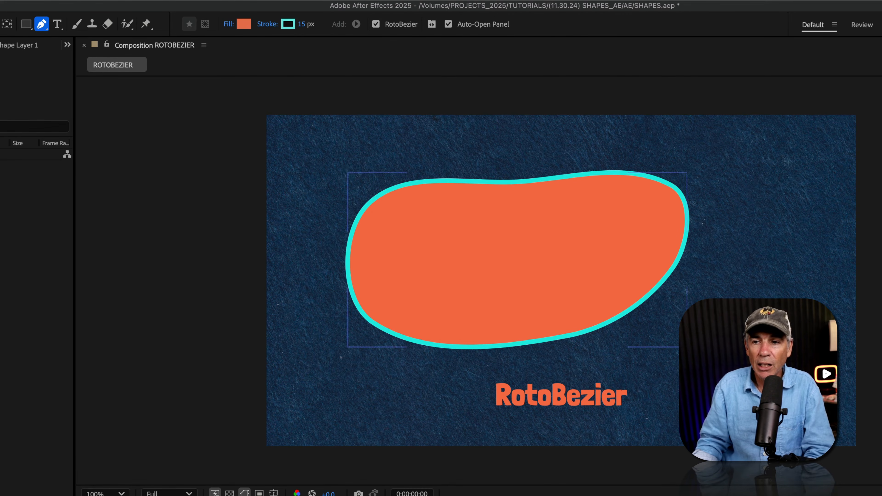
{"action": "key", "text": "super+a"}
{"action": "key", "text": "Delete"}
Step: Reselect the Pen Tool and set its fill to None, leaving RotoBezier enabled
{"action": "left_click", "coordinate": [39, 22]}
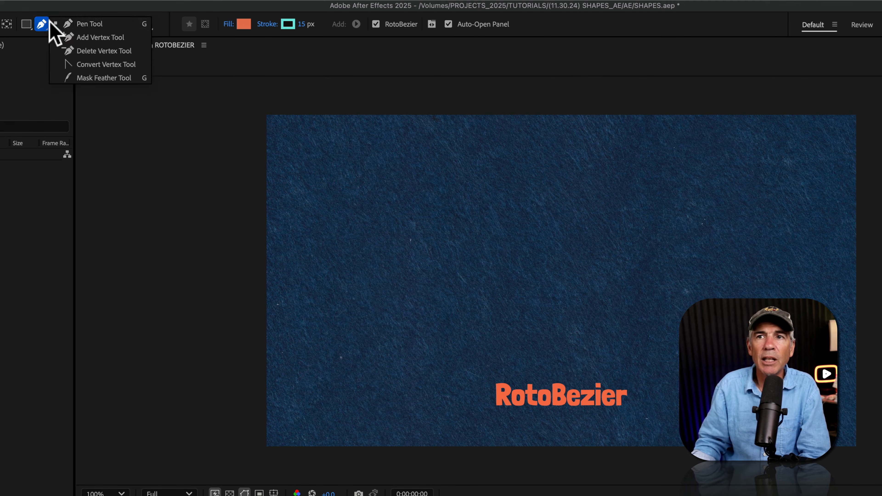
{"action": "left_click", "coordinate": [84, 23]}
{"action": "left_click", "coordinate": [231, 26]}
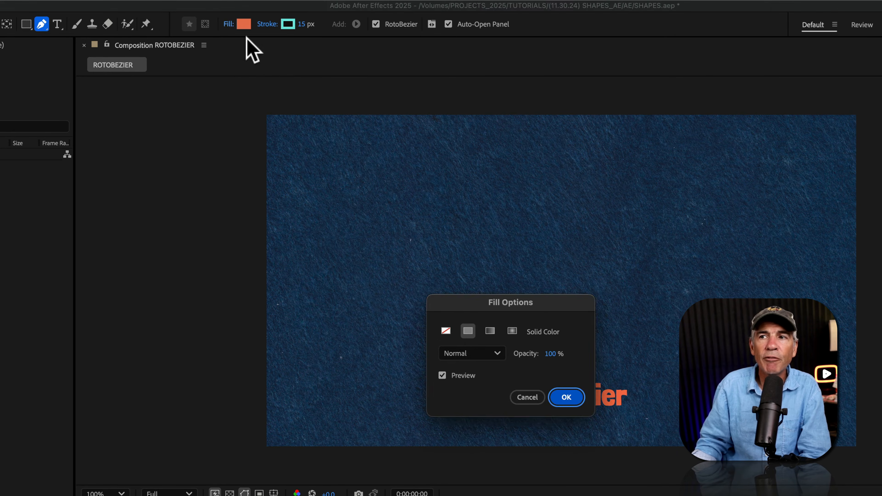
{"action": "left_click", "coordinate": [447, 331]}
{"action": "left_click", "coordinate": [567, 397]}
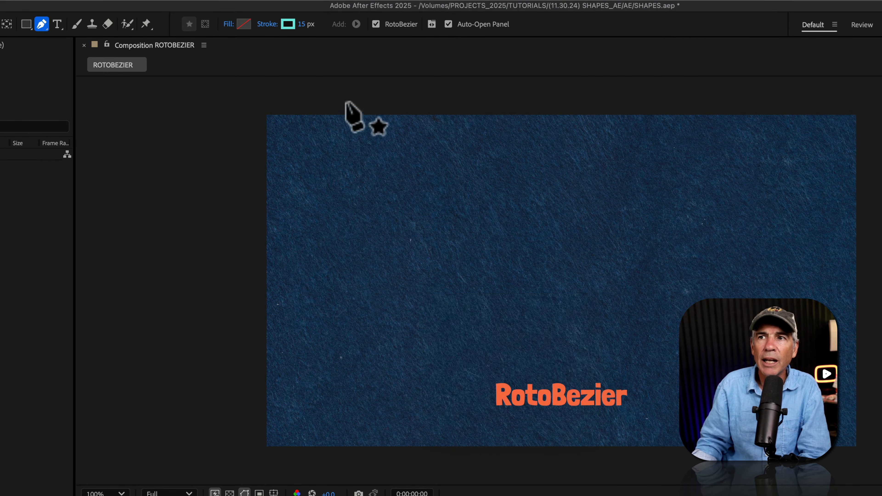
{"action": "left_click", "coordinate": [376, 24]}
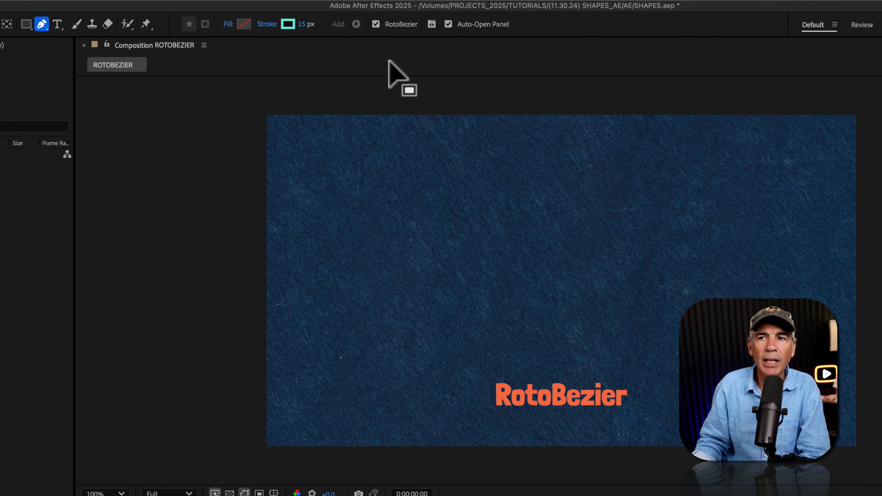
Step: Draw an open wavy line across the composition with nine RotoBezier vertices alternating between low and high positions
{"action": "left_click", "coordinate": [331, 320]}
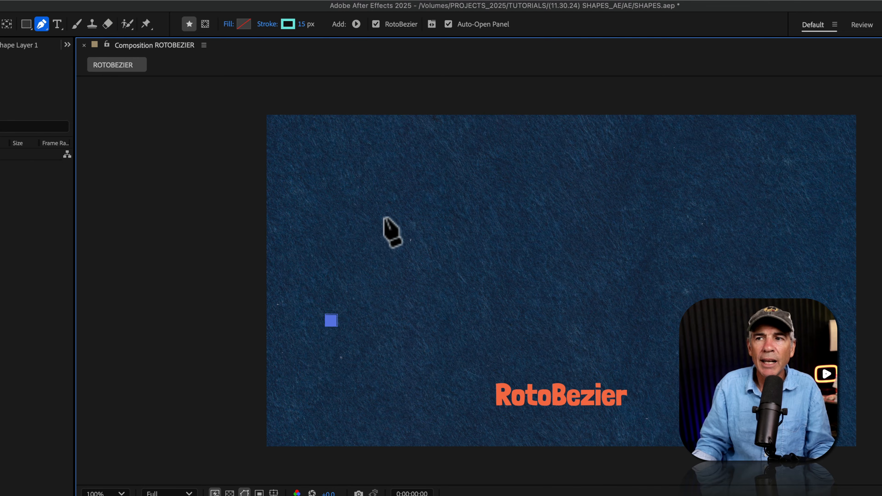
{"action": "left_click", "coordinate": [384, 218]}
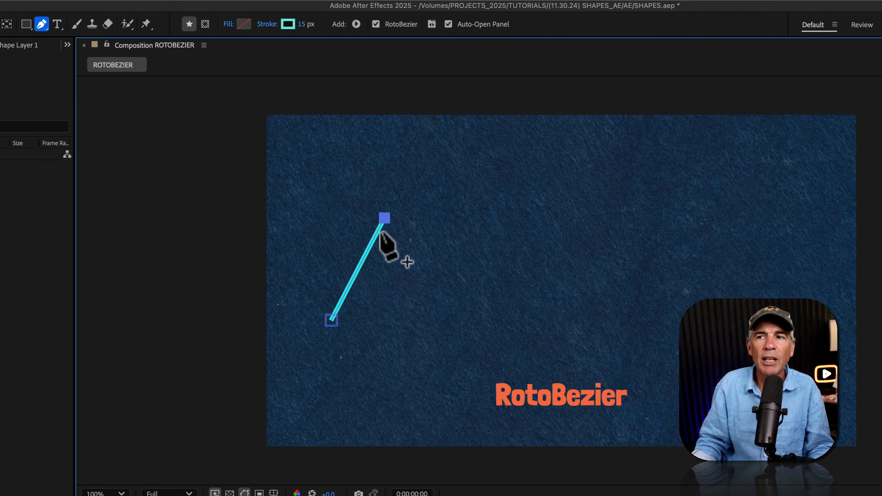
{"action": "left_click", "coordinate": [422, 322]}
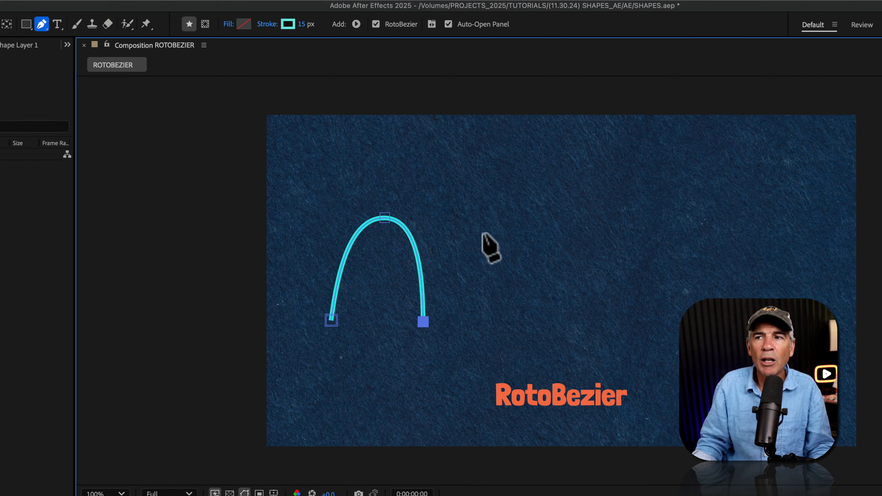
{"action": "left_click", "coordinate": [493, 214]}
{"action": "left_click", "coordinate": [554, 320]}
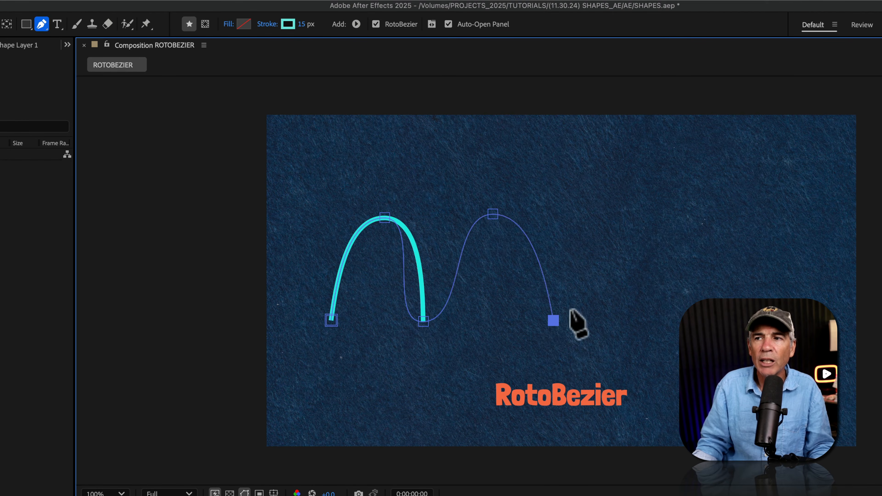
{"action": "left_click", "coordinate": [617, 218]}
{"action": "left_click", "coordinate": [680, 317]}
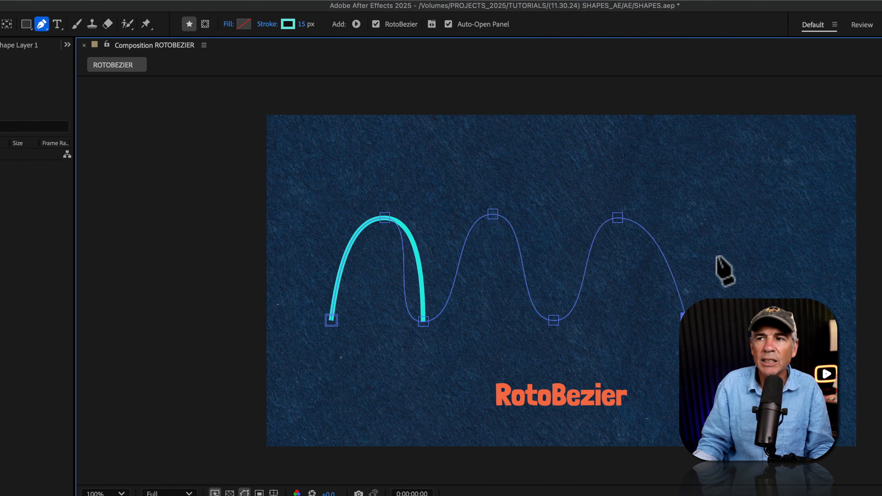
{"action": "left_click", "coordinate": [738, 216]}
{"action": "left_click", "coordinate": [811, 319]}
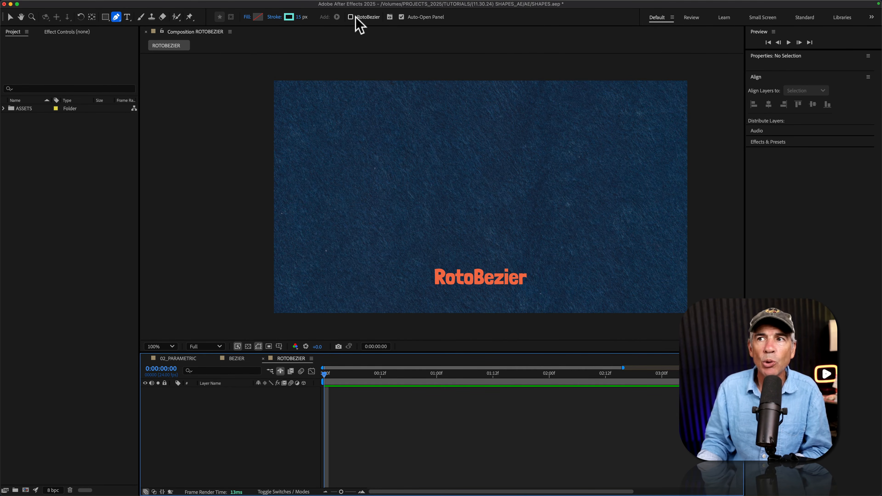
Step: Draw an open four-vertex Z-shaped path above the RotoBezier text using the Pen tool with RotoBezier off
{"action": "left_click", "coordinate": [388, 125]}
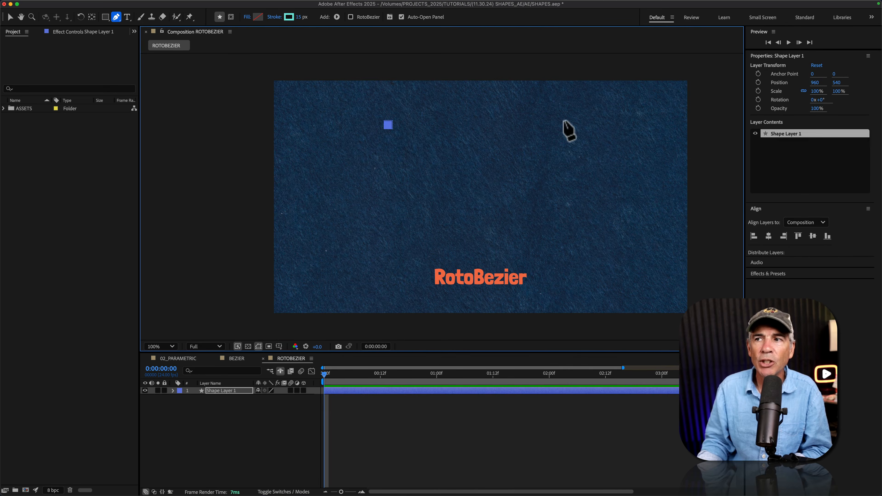
{"action": "left_click", "coordinate": [563, 120]}
{"action": "left_click", "coordinate": [400, 193]}
{"action": "left_click", "coordinate": [592, 207]}
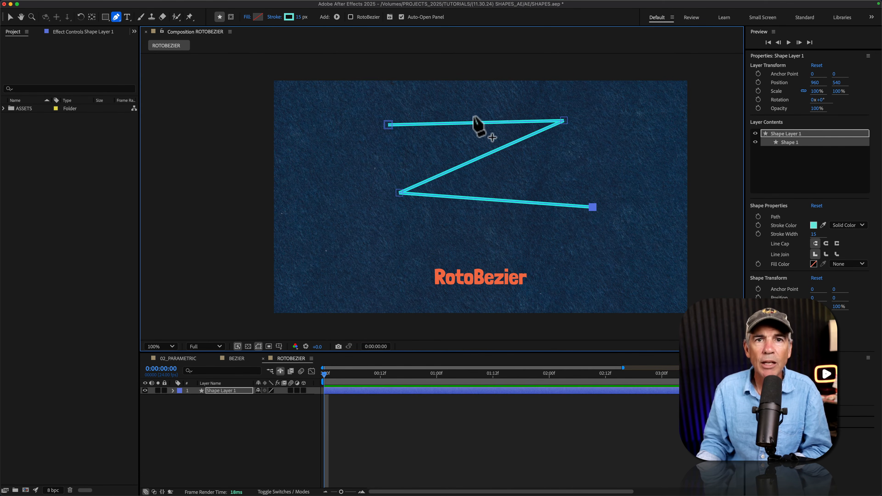
Step: Convert the Z-shaped path to RotoBezier from its first vertex in the composition, and undo the conversion
{"action": "right_click", "coordinate": [388, 125]}
{"action": "mouse_move", "coordinate": [400, 142]}
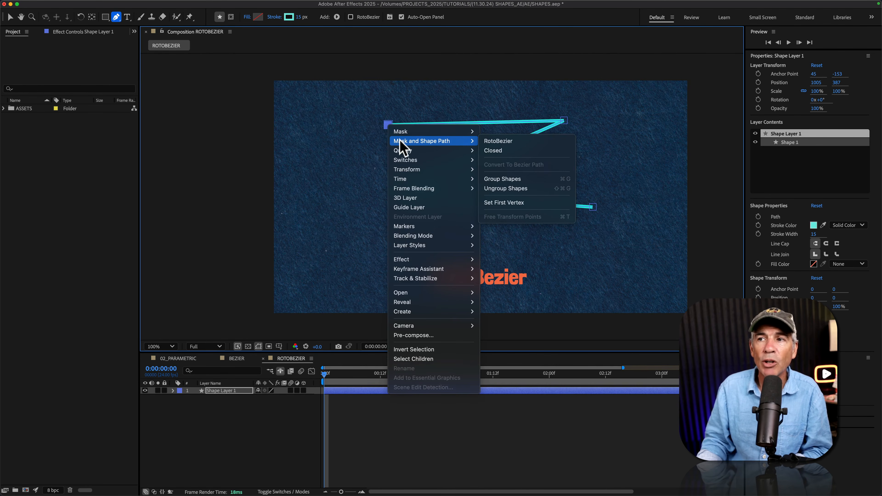
{"action": "left_click", "coordinate": [528, 142]}
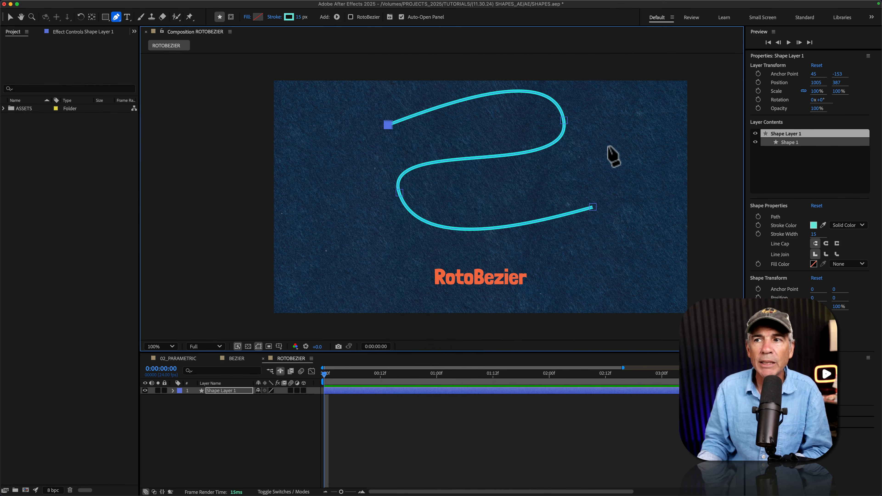
{"action": "key", "text": "super+z"}
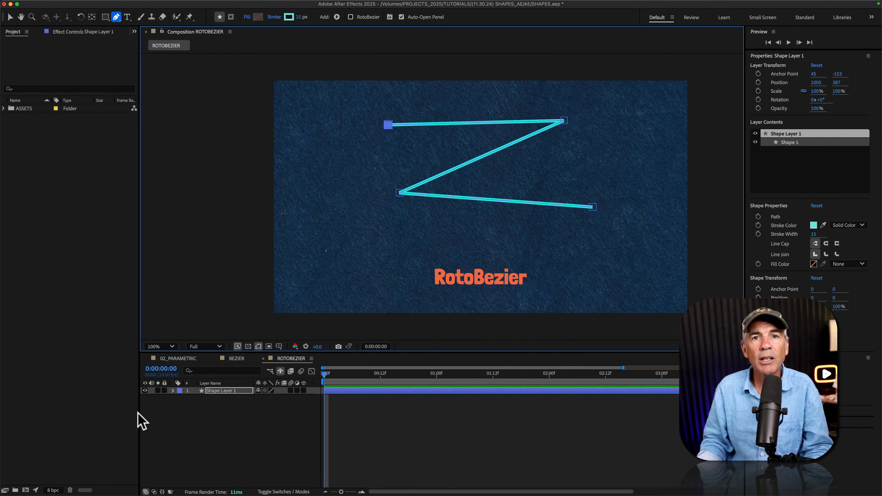
Step: Expand Shape Layer 1 down to Path 1 of Shape 1 and turn on RotoBezier for that path
{"action": "left_click", "coordinate": [173, 391]}
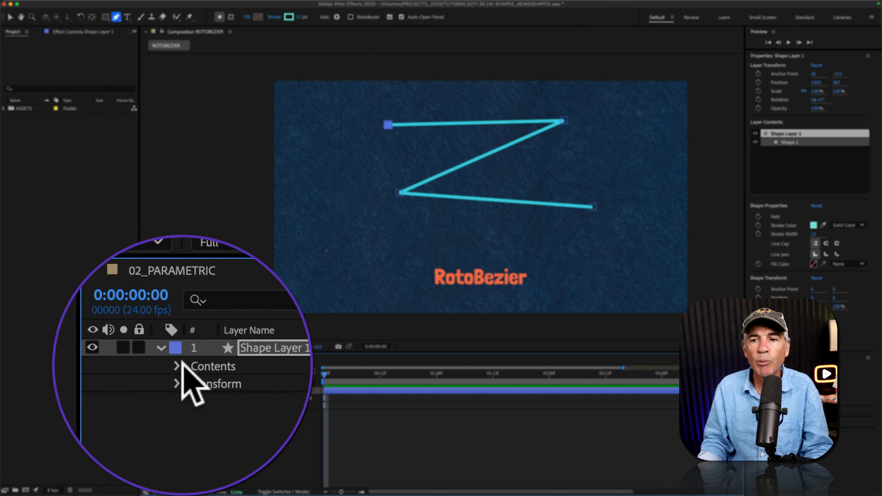
{"action": "left_click", "coordinate": [181, 398]}
{"action": "left_click", "coordinate": [190, 364]}
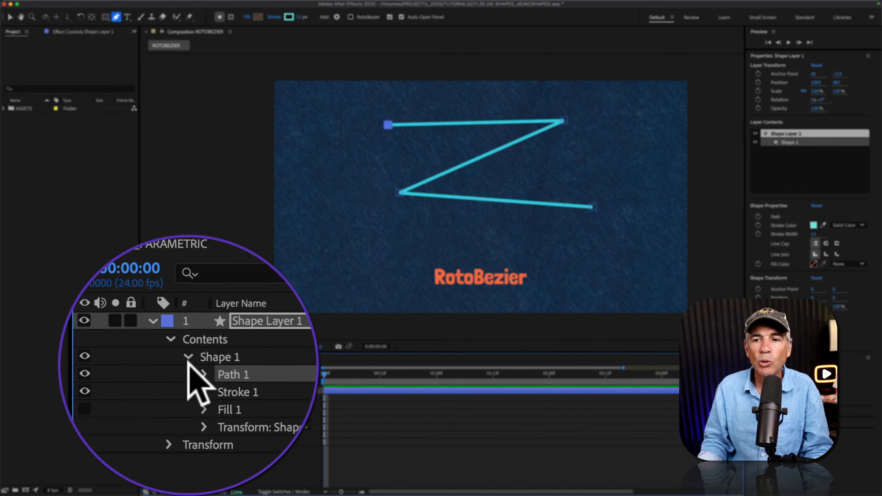
{"action": "left_click", "coordinate": [191, 413]}
{"action": "left_click", "coordinate": [205, 350]}
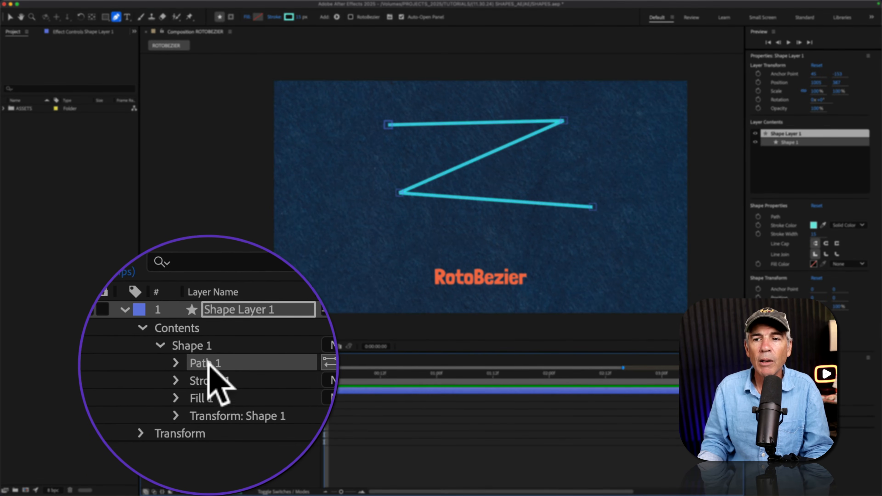
{"action": "right_click", "coordinate": [210, 361]}
{"action": "left_click", "coordinate": [231, 363]}
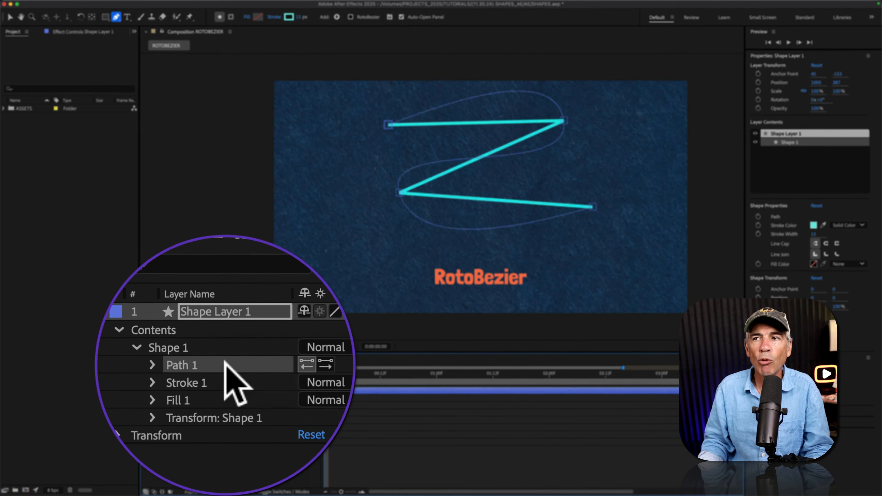
Step: Delete the curved line's shape layer and draw a Bezier-path rectangle above the RotoBezier text
{"action": "left_click", "coordinate": [224, 399]}
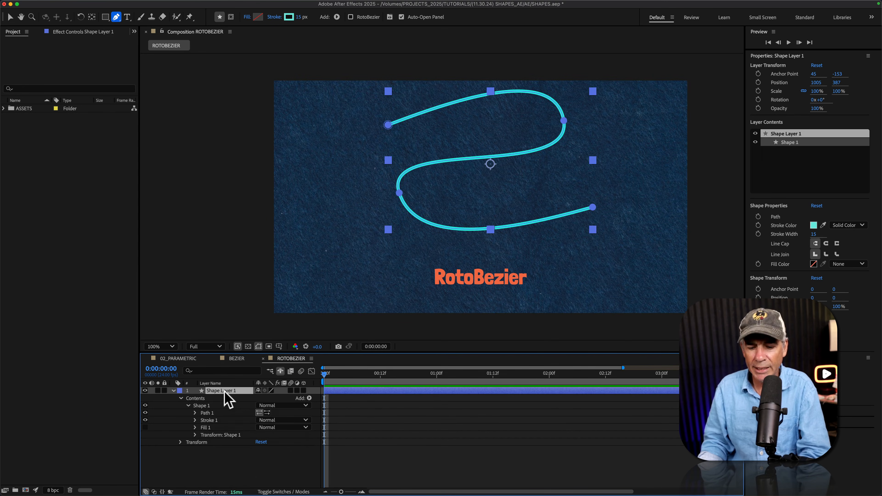
{"action": "key", "text": "Delete"}
{"action": "left_click_drag", "start_coordinate": [105, 18], "coordinate": [145, 20]}
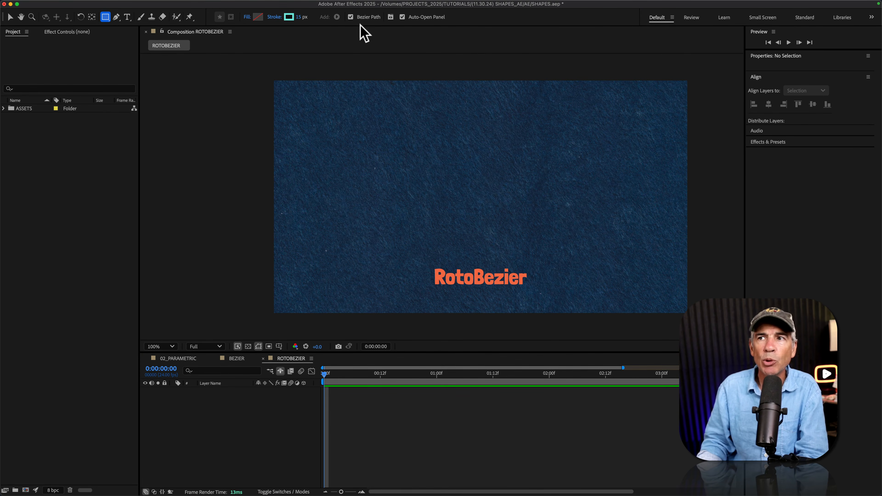
{"action": "left_click_drag", "start_coordinate": [404, 107], "coordinate": [524, 237]}
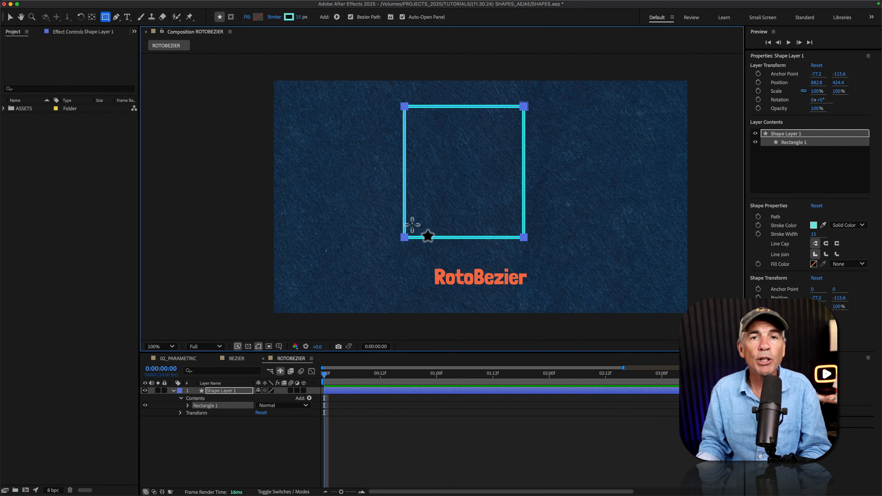
Step: Expand Rectangle 1 in the layer's contents and turn on RotoBezier for its Path 1
{"action": "left_click", "coordinate": [188, 406]}
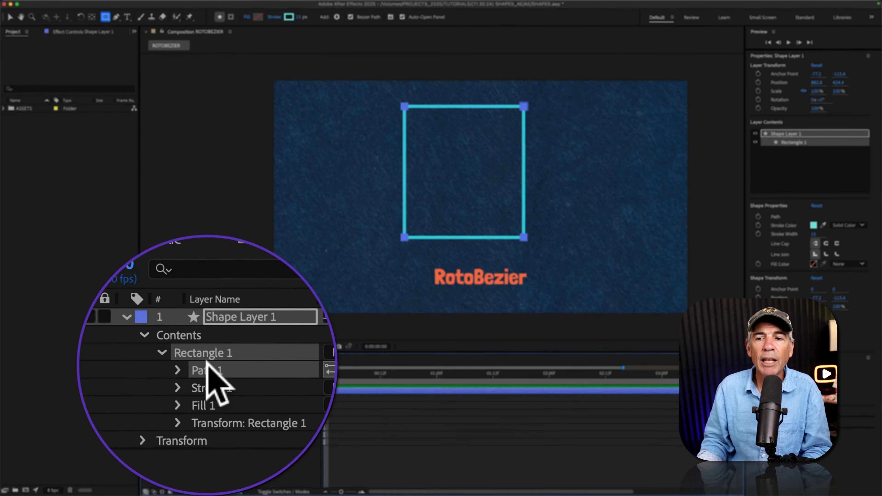
{"action": "right_click", "coordinate": [213, 363]}
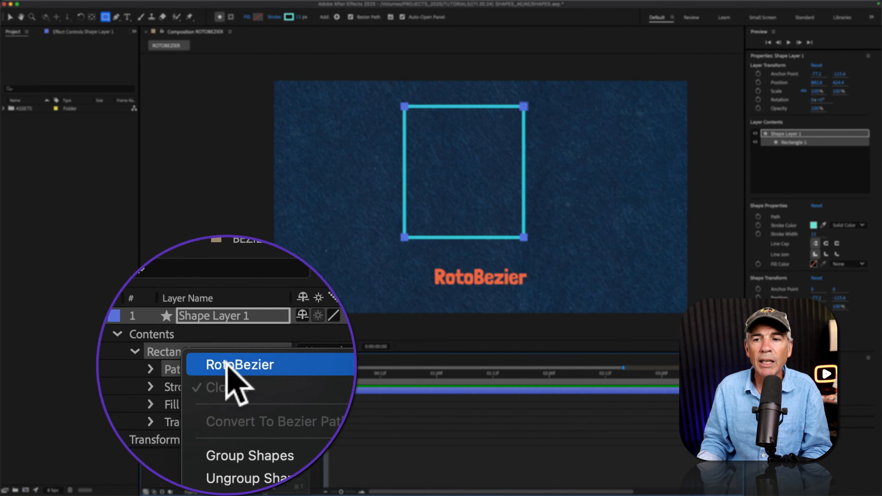
{"action": "left_click", "coordinate": [256, 363]}
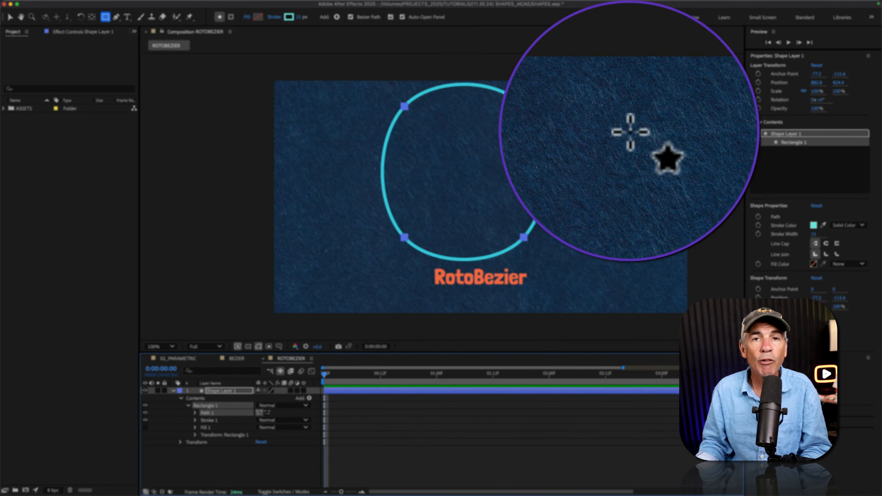
Step: Turn off RotoBezier for the Path 1 of Rectangle 1
{"action": "left_click", "coordinate": [209, 412]}
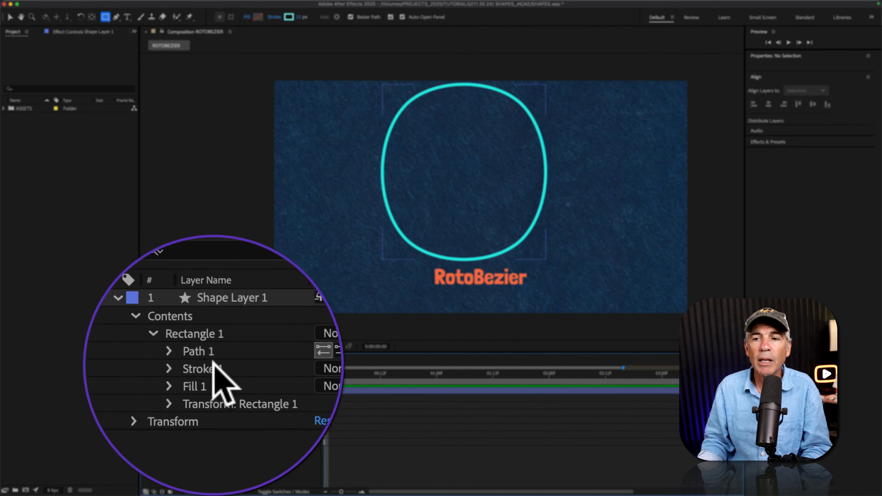
{"action": "left_click", "coordinate": [206, 362]}
{"action": "right_click", "coordinate": [207, 362]}
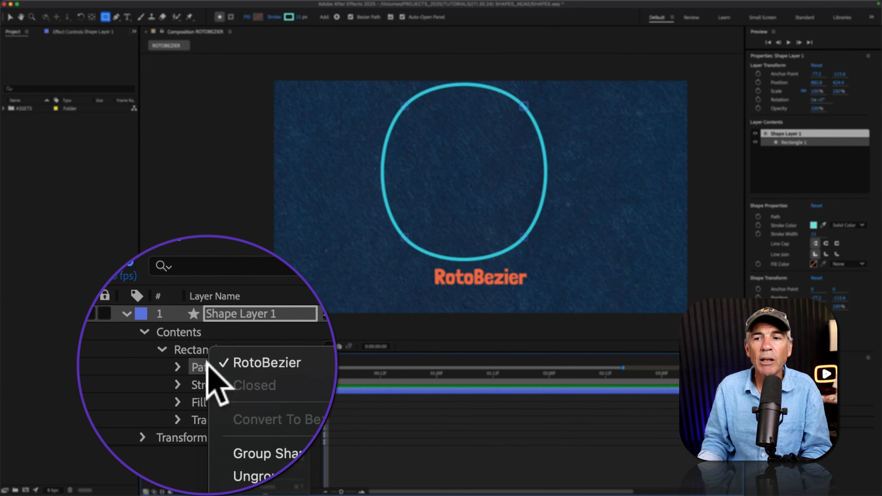
{"action": "left_click", "coordinate": [230, 362]}
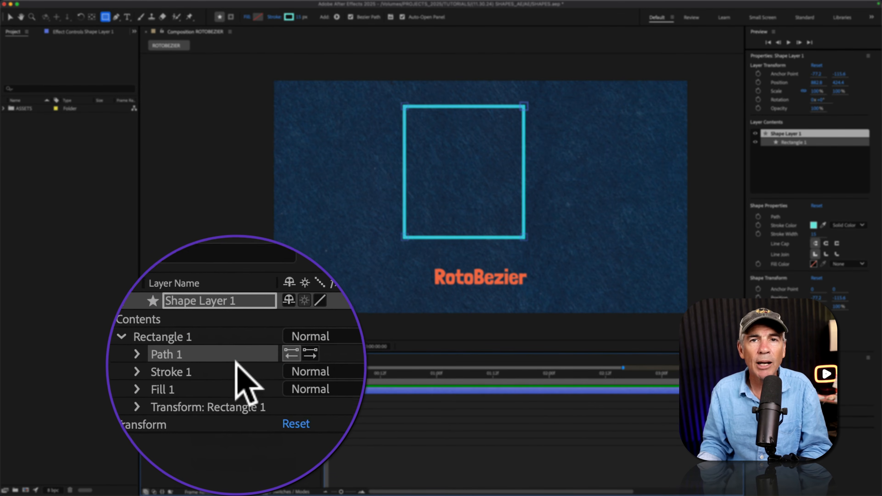